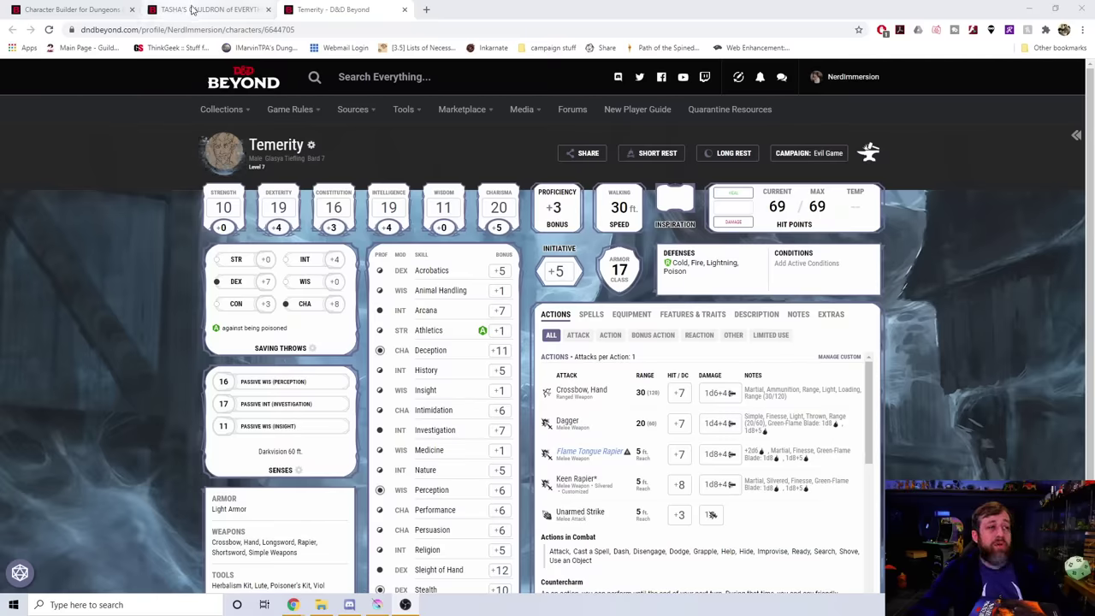
Look through the release notes in the Tasha's Cauldron of Everything issues and support thread
{"action": "left_click", "coordinate": [193, 9]}
{"action": "left_click", "coordinate": [246, 272]}
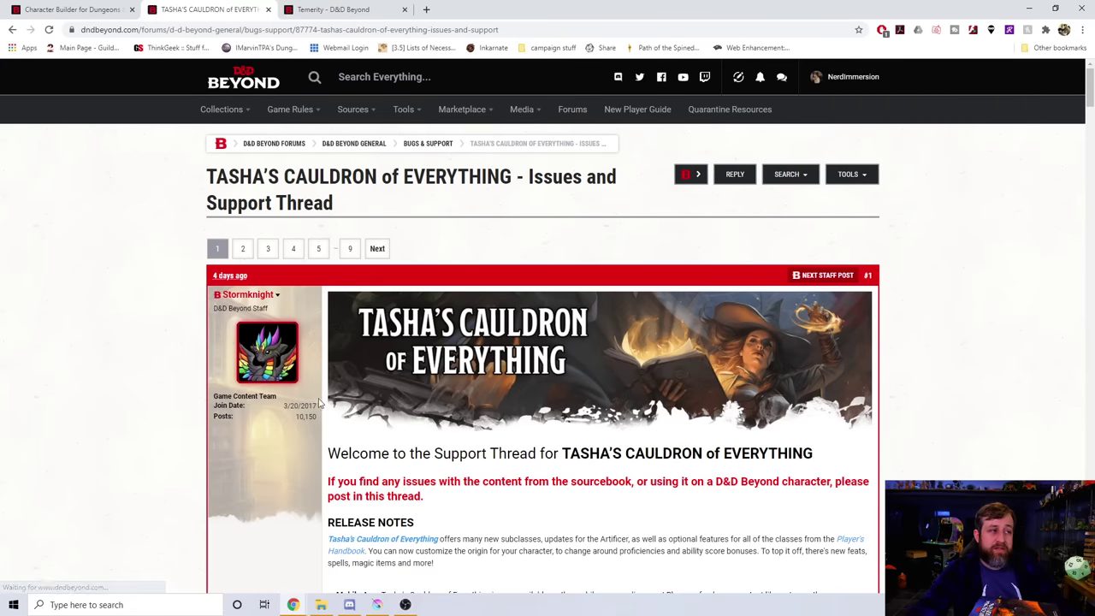
{"action": "scroll", "coordinate": [403, 334], "scroll_direction": "down", "scroll_amount": 5}
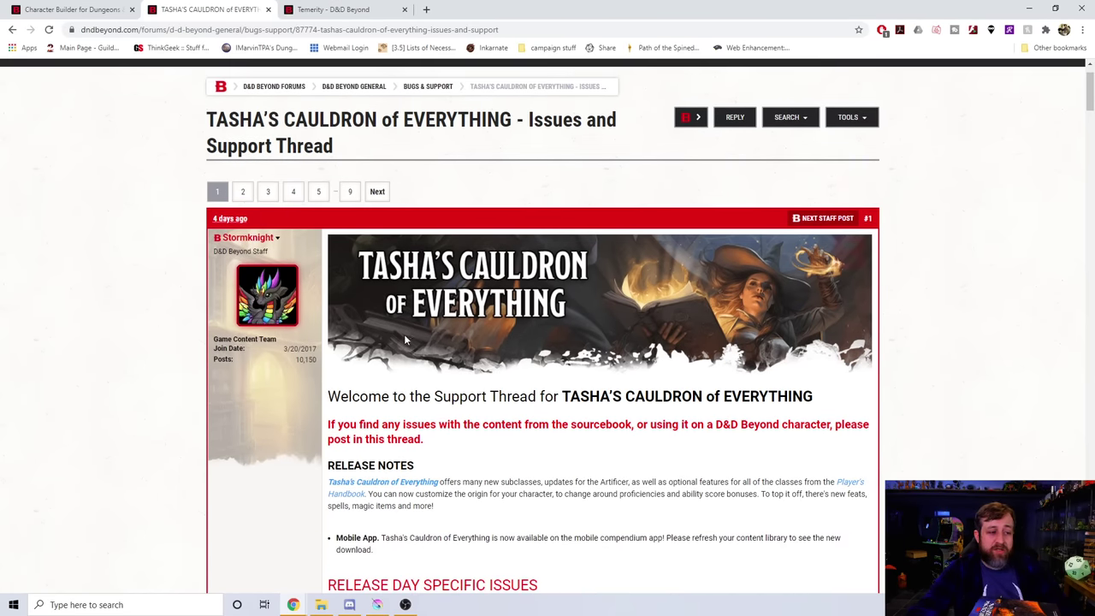
{"action": "scroll", "coordinate": [172, 225], "scroll_direction": "down", "scroll_amount": 12}
Return to the Temerity character sheet and open its character builder at the general character preferences
{"action": "left_click", "coordinate": [329, 10]}
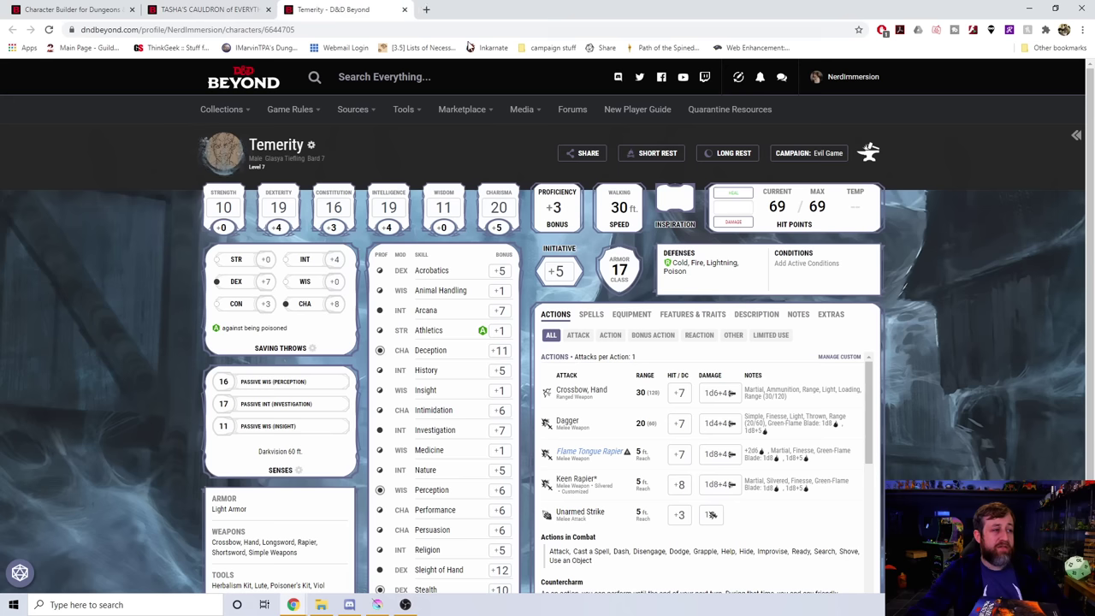
{"action": "left_click", "coordinate": [230, 159]}
{"action": "left_click", "coordinate": [981, 416]}
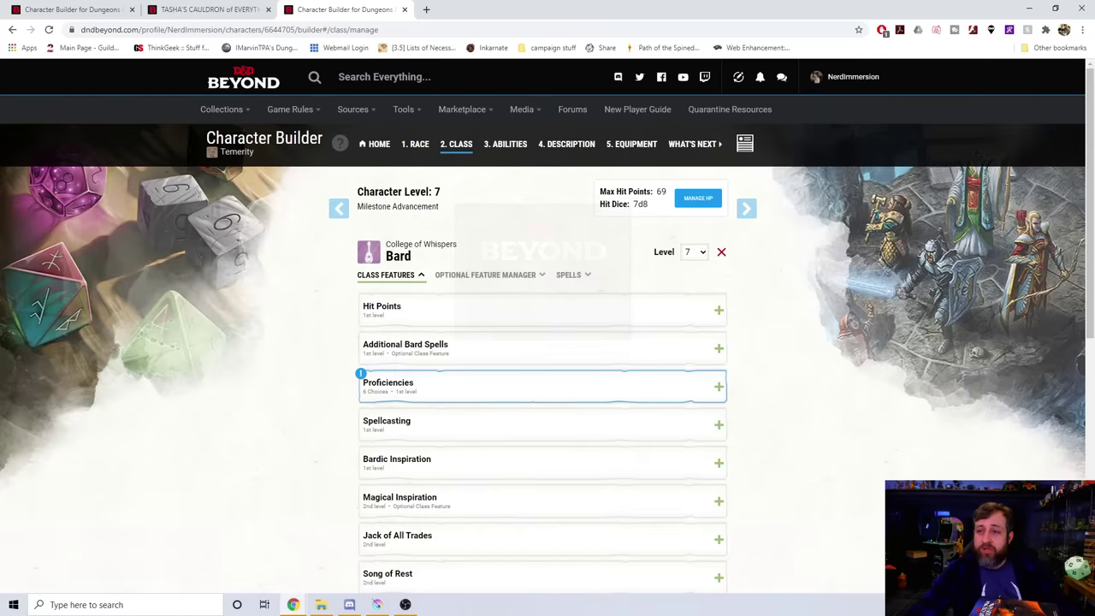
{"action": "left_click", "coordinate": [387, 144]}
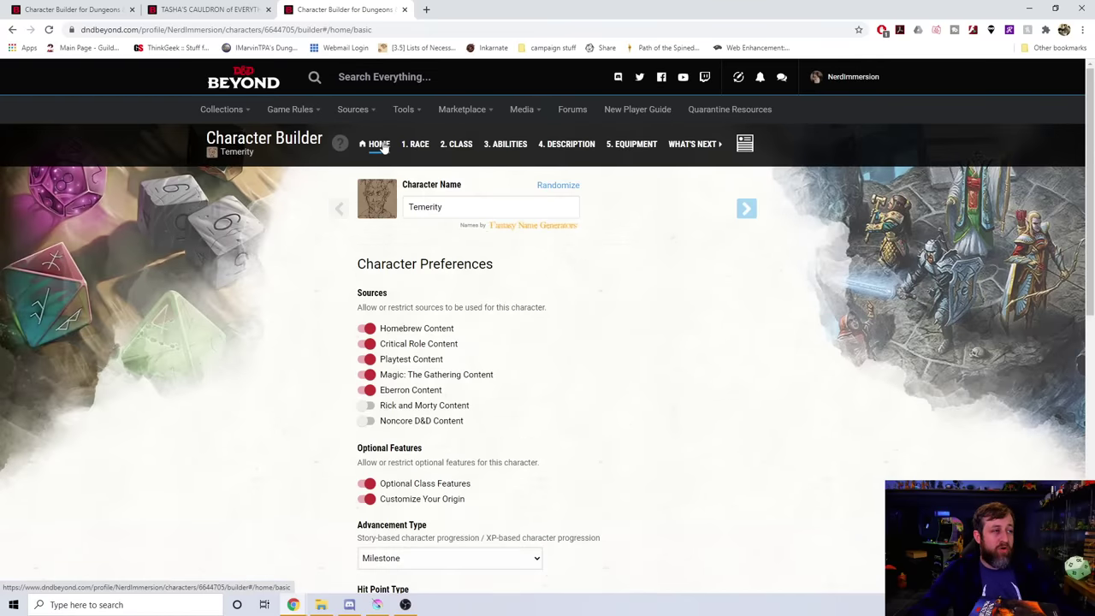
{"action": "scroll", "coordinate": [370, 172], "scroll_direction": "down", "scroll_amount": 2}
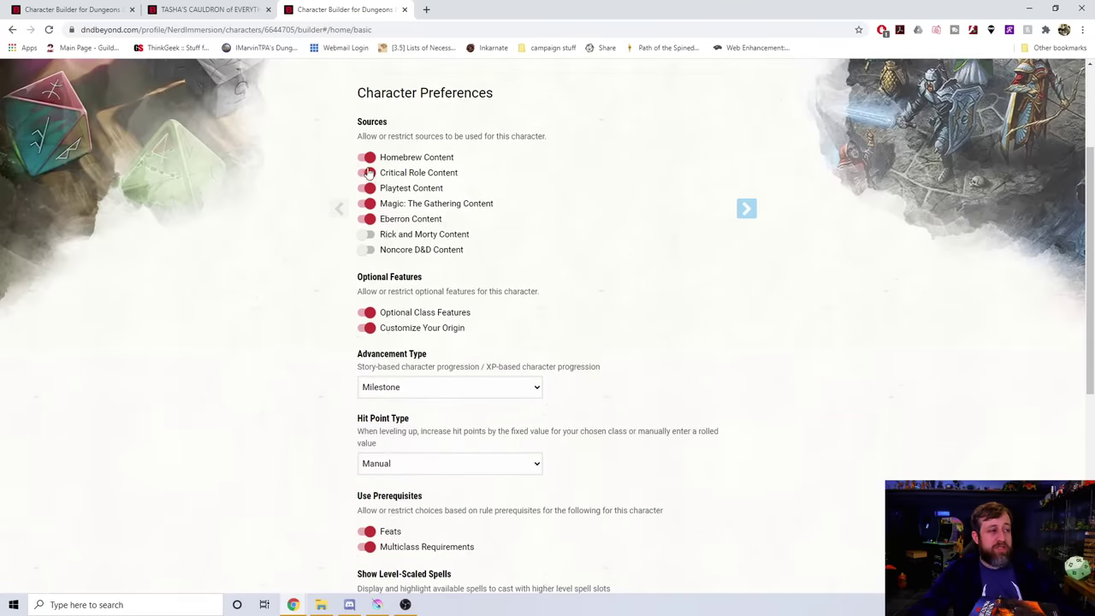
Switch the Optional Class Features and Customize Your Origin preferences off and back on
{"action": "left_click", "coordinate": [369, 314]}
{"action": "left_click", "coordinate": [371, 330]}
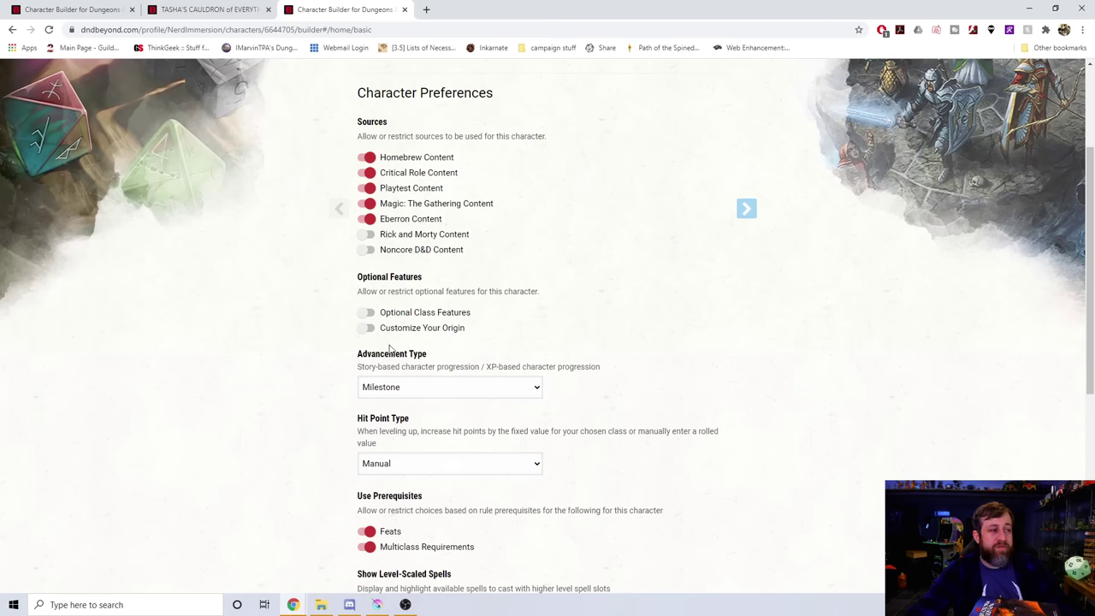
{"action": "left_click", "coordinate": [368, 313]}
{"action": "left_click", "coordinate": [368, 328]}
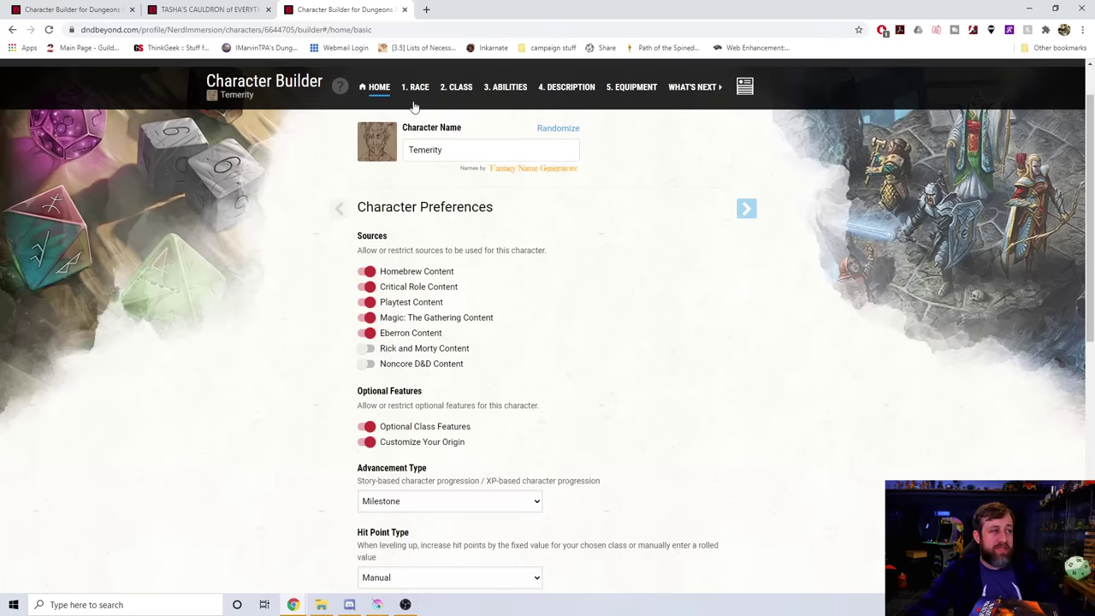
Review the replacement traits offered for the Glasya Tiefling race in the origin manager
{"action": "left_click", "coordinate": [415, 89]}
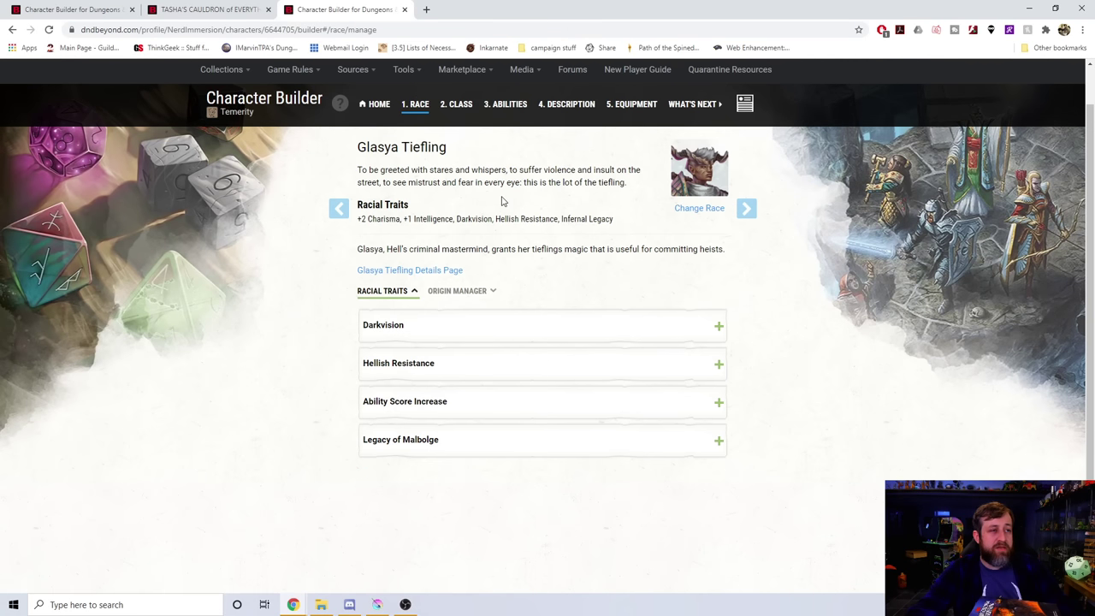
{"action": "left_click", "coordinate": [474, 295]}
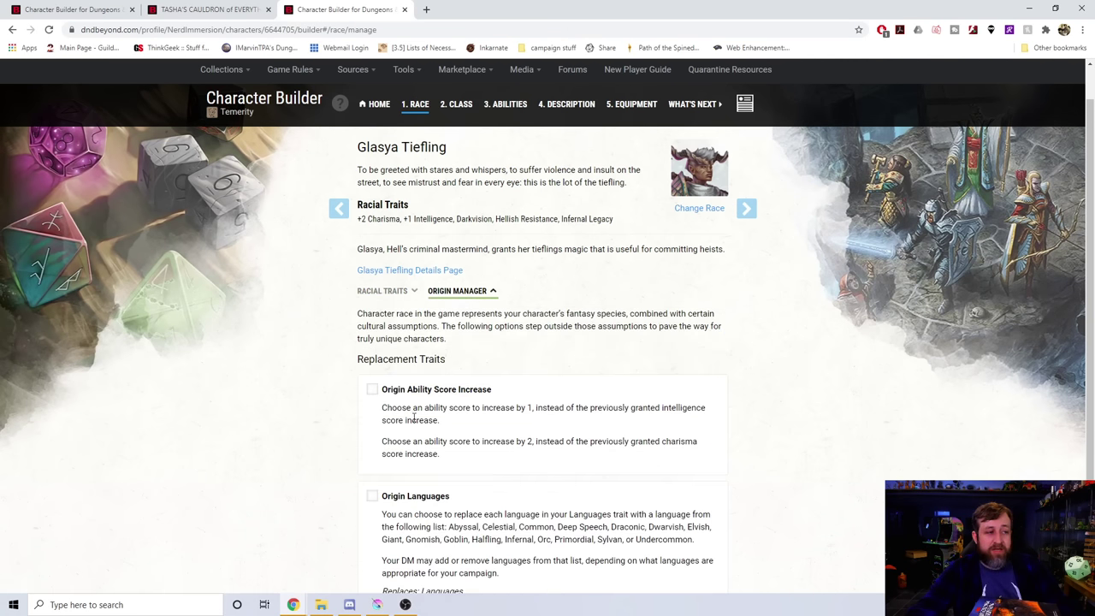
{"action": "scroll", "coordinate": [429, 443], "scroll_direction": "down", "scroll_amount": 1}
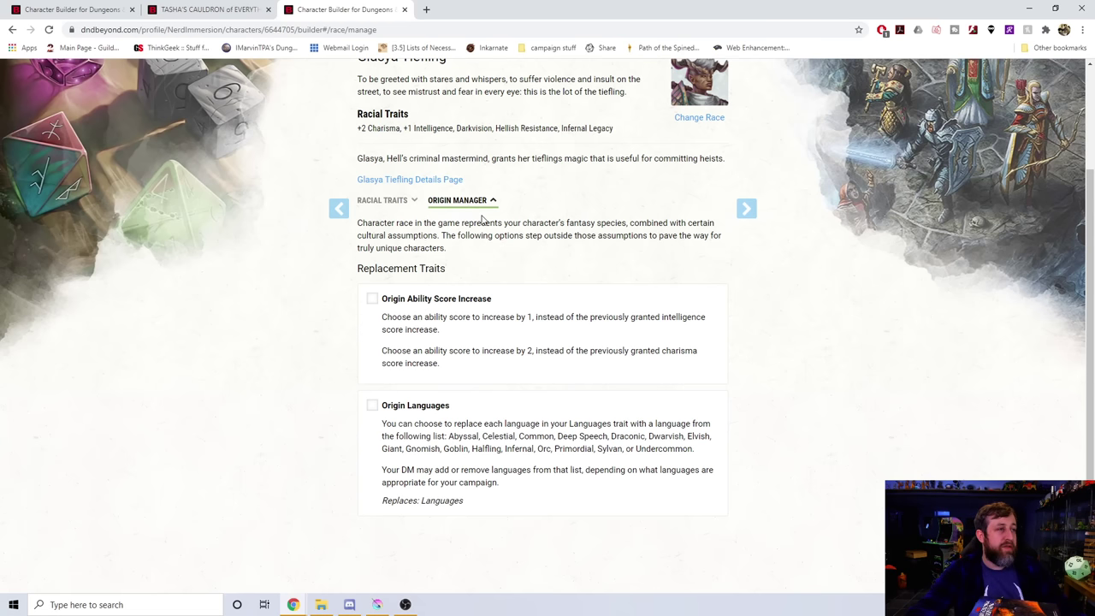
Review the Bard's additional features in the optional feature manager, from Additional Bard Spells to Bardic Versatility
{"action": "scroll", "coordinate": [479, 206], "scroll_direction": "up", "scroll_amount": 2}
{"action": "left_click", "coordinate": [460, 144]}
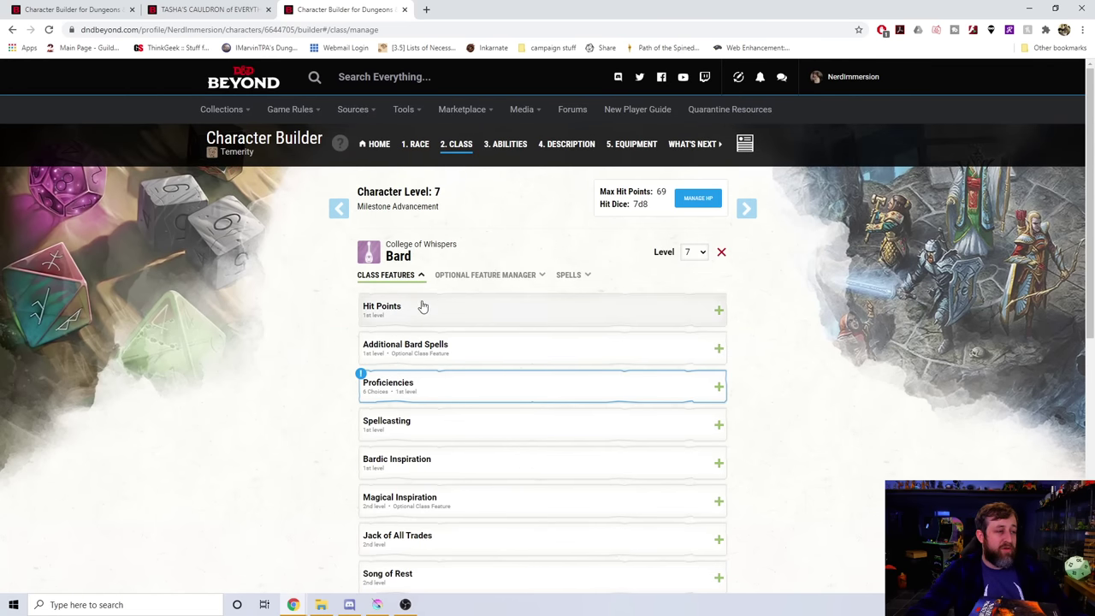
{"action": "left_click", "coordinate": [458, 275]}
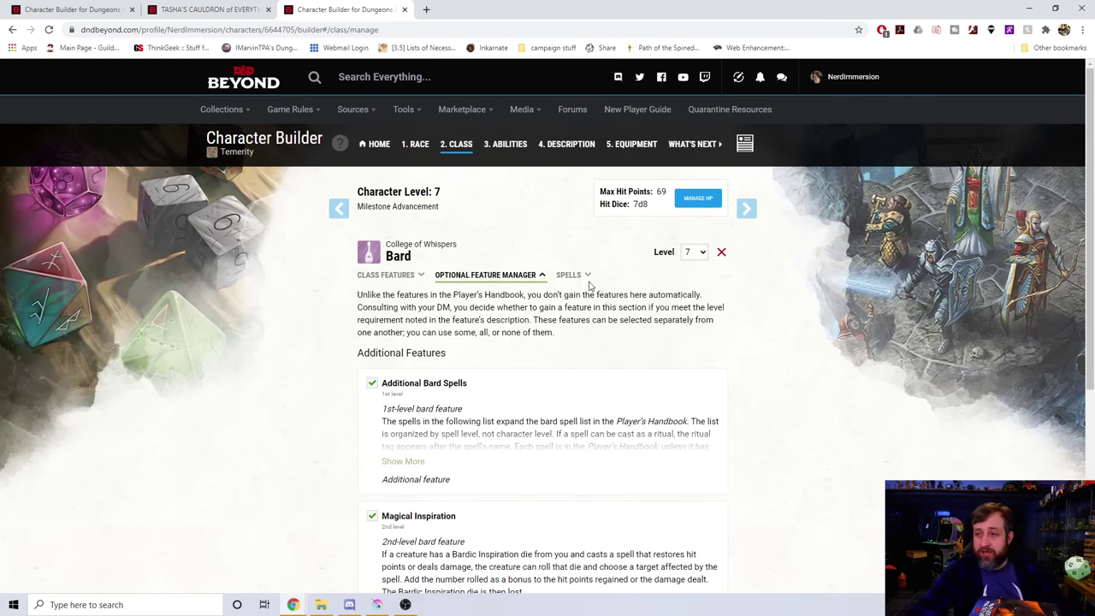
{"action": "scroll", "coordinate": [410, 266], "scroll_direction": "down", "scroll_amount": 3}
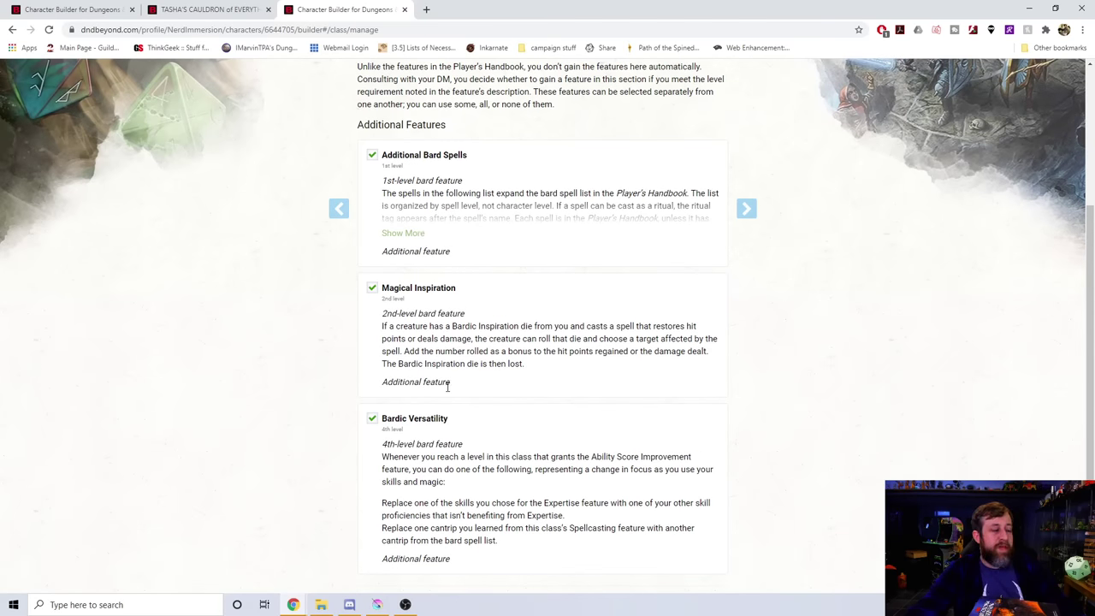
{"action": "scroll", "coordinate": [387, 352], "scroll_direction": "down", "scroll_amount": 2}
{"action": "scroll", "coordinate": [346, 427], "scroll_direction": "up", "scroll_amount": 3}
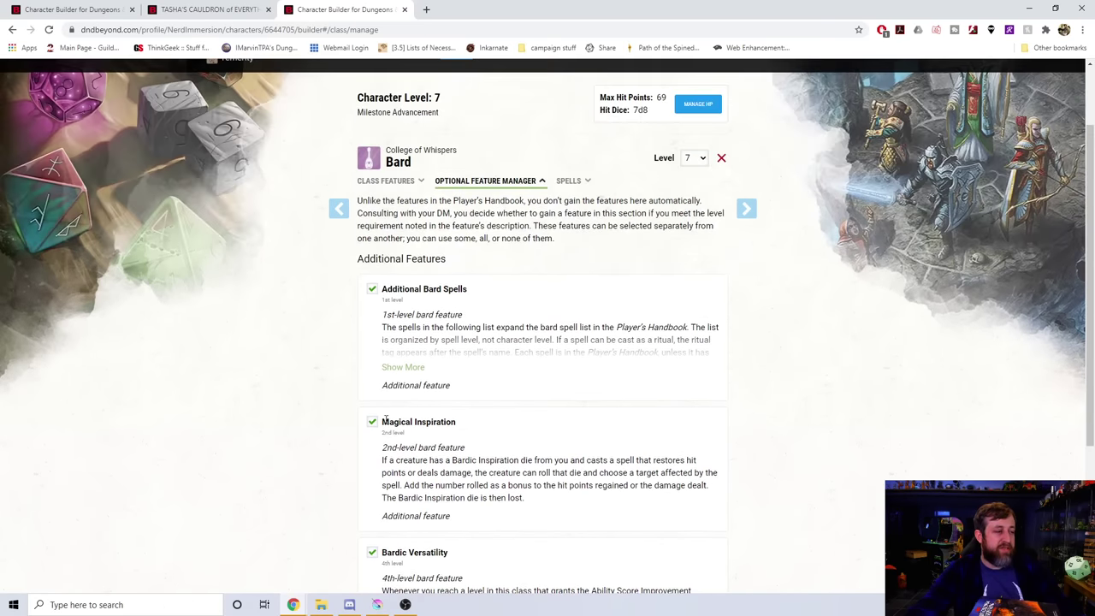
{"action": "scroll", "coordinate": [453, 521], "scroll_direction": "down", "scroll_amount": 3}
{"action": "scroll", "coordinate": [520, 501], "scroll_direction": "up", "scroll_amount": 4}
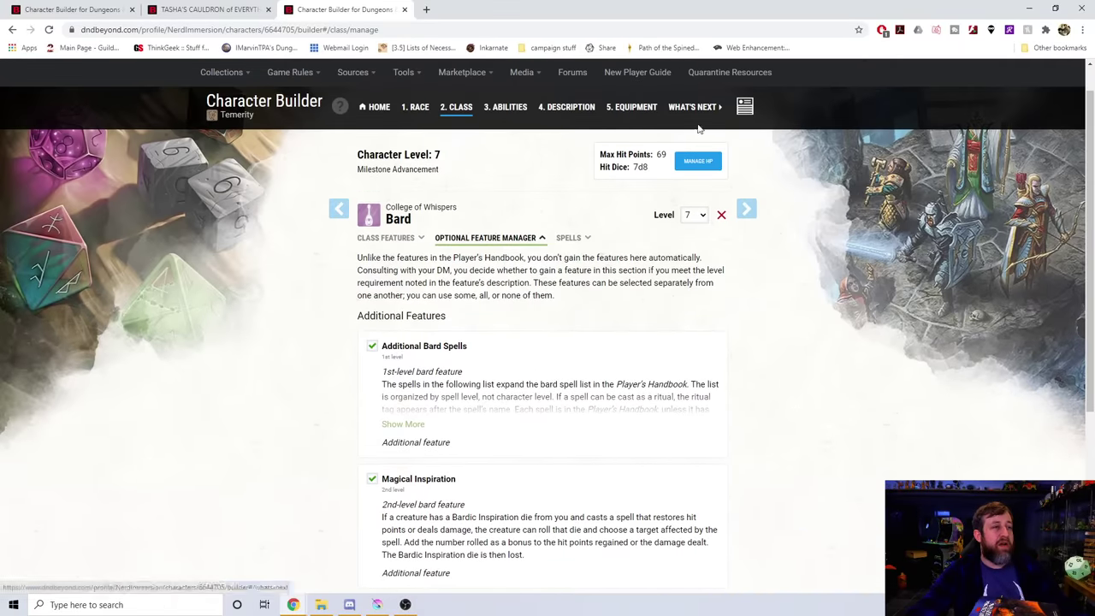
Open the character sheet's spell management and look through the Bard spells available to add, including the optional additional ones
{"action": "left_click", "coordinate": [745, 108]}
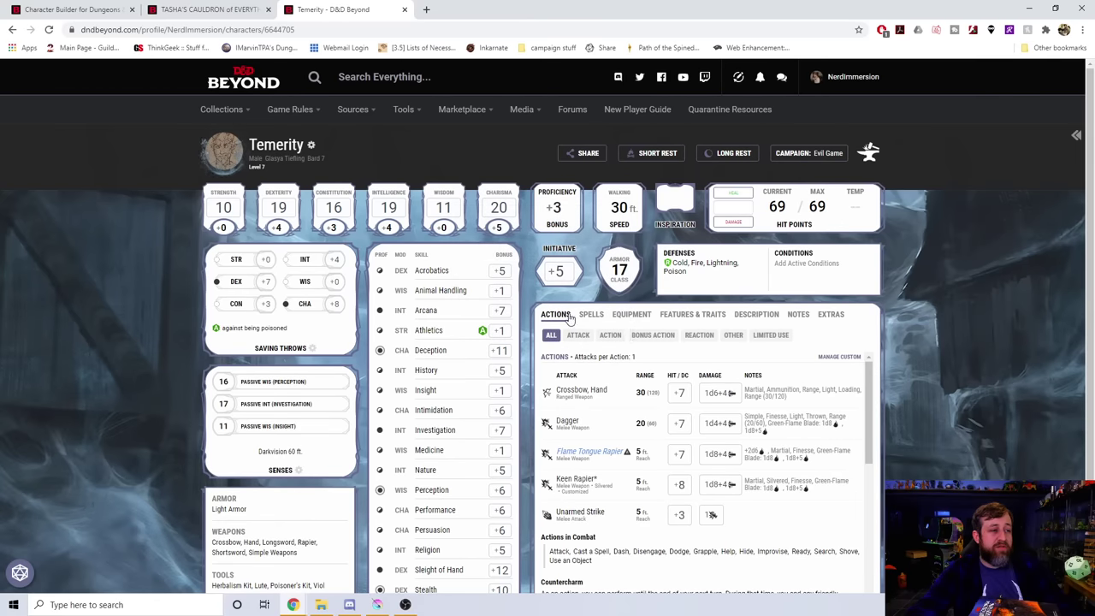
{"action": "left_click", "coordinate": [590, 315]}
{"action": "left_click", "coordinate": [845, 365]}
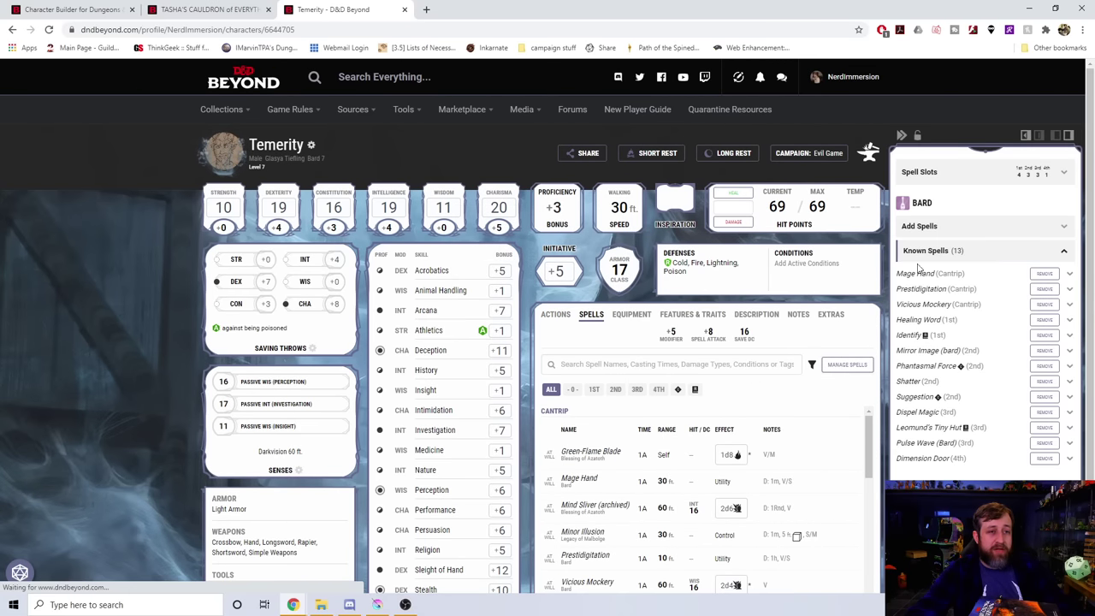
{"action": "left_click", "coordinate": [949, 229]}
{"action": "scroll", "coordinate": [935, 451], "scroll_direction": "down", "scroll_amount": 2}
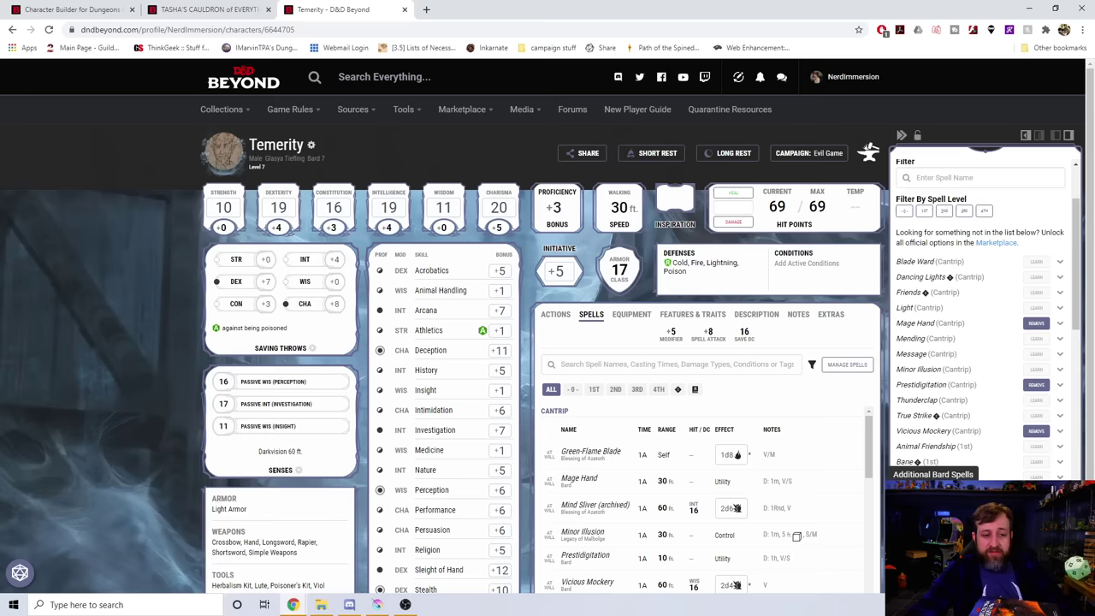
{"action": "scroll", "coordinate": [912, 461], "scroll_direction": "down", "scroll_amount": 3}
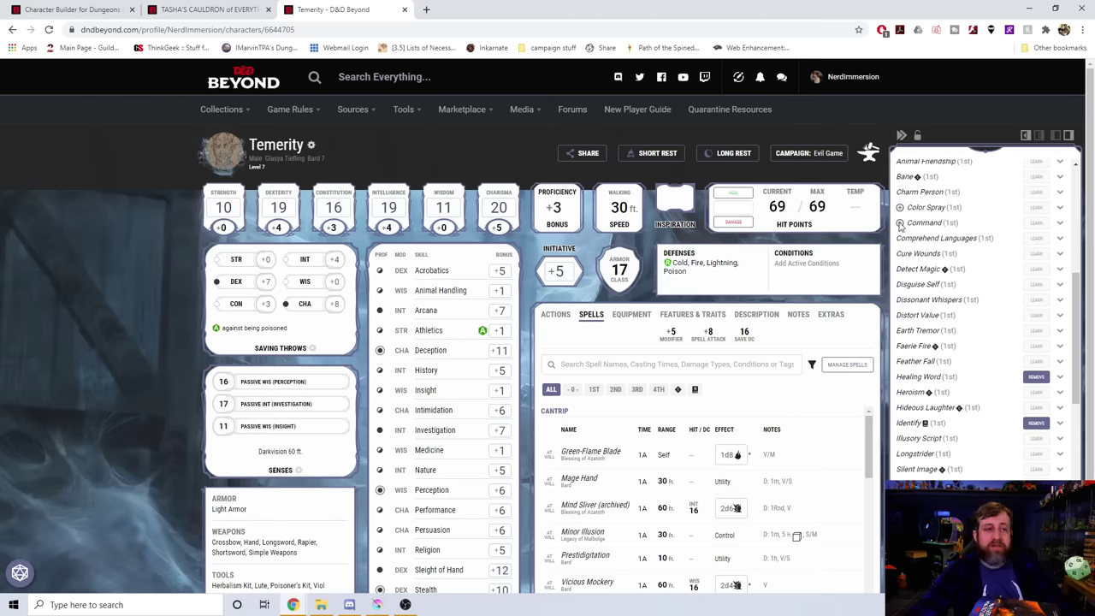
Look through the character sheet's features and traits for the optional Bard class features
{"action": "left_click", "coordinate": [669, 323]}
{"action": "scroll", "coordinate": [670, 328], "scroll_direction": "down", "scroll_amount": 6}
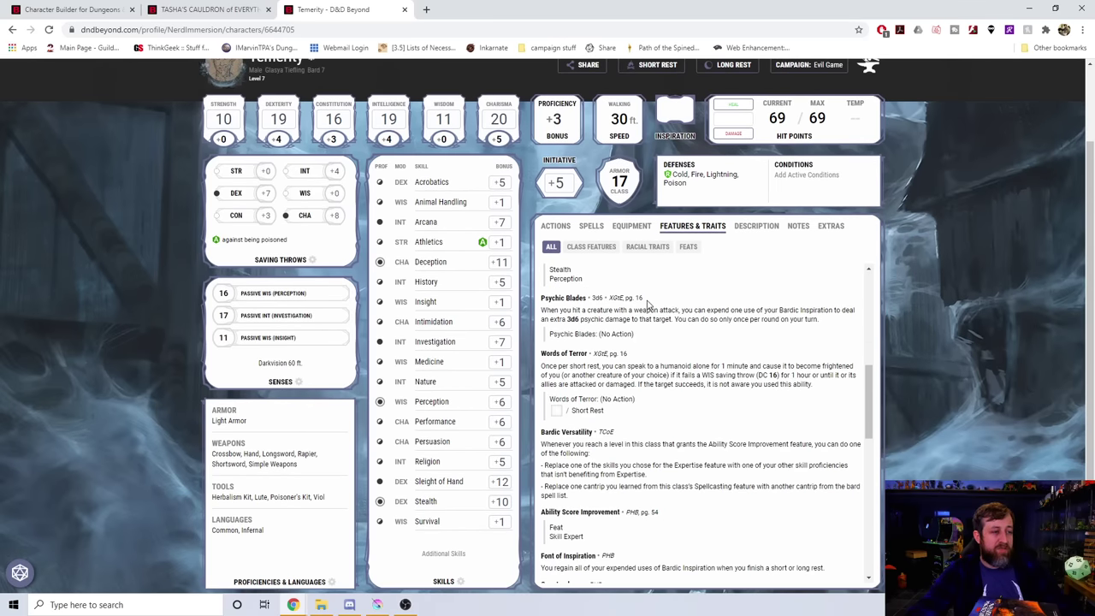
{"action": "scroll", "coordinate": [647, 305], "scroll_direction": "down", "scroll_amount": 10}
{"action": "scroll", "coordinate": [598, 419], "scroll_direction": "up", "scroll_amount": 5}
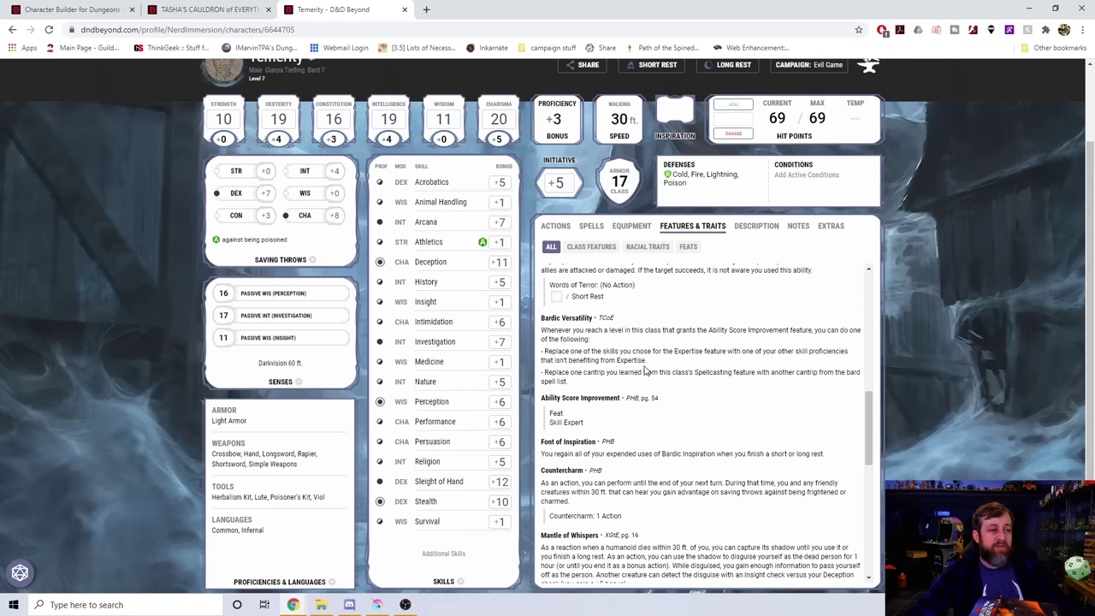
{"action": "scroll", "coordinate": [650, 355], "scroll_direction": "up", "scroll_amount": 3}
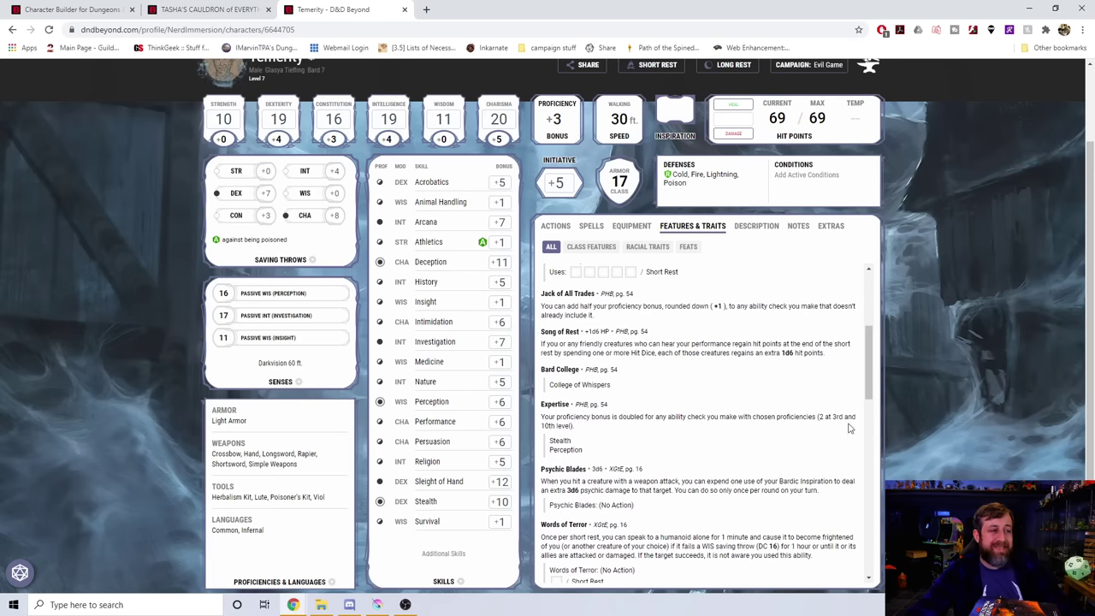
{"action": "scroll", "coordinate": [650, 432], "scroll_direction": "up", "scroll_amount": 2}
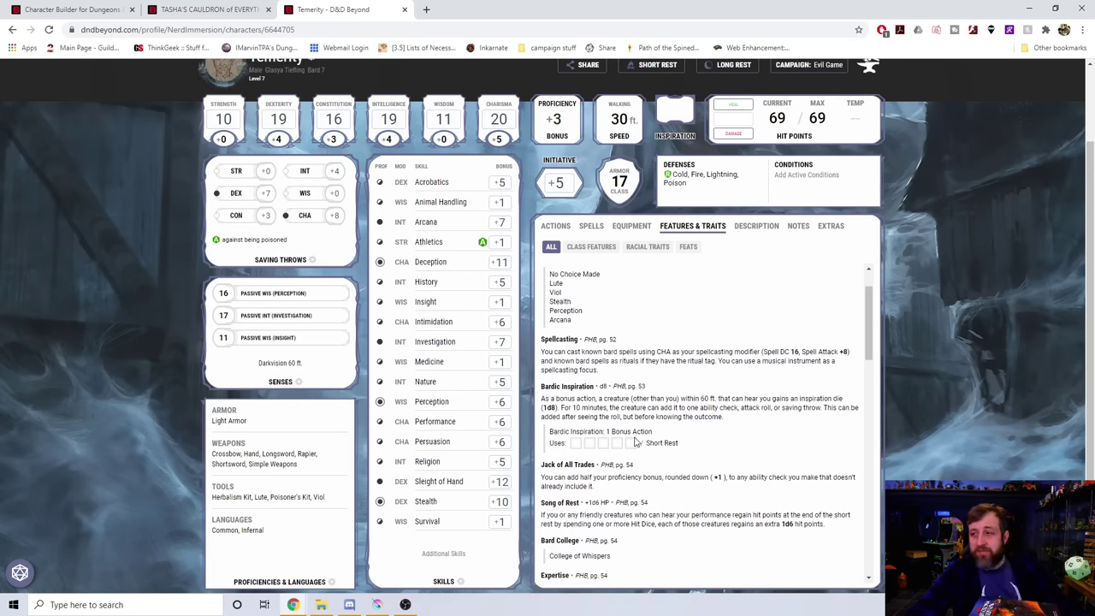
{"action": "scroll", "coordinate": [676, 462], "scroll_direction": "up", "scroll_amount": 1}
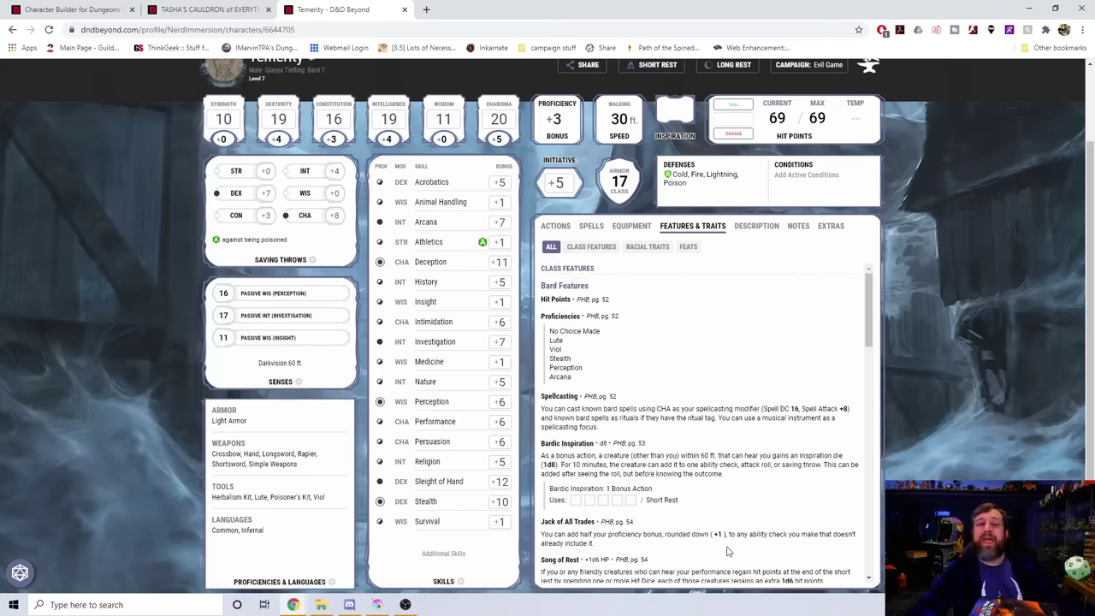
{"action": "scroll", "coordinate": [730, 548], "scroll_direction": "up", "scroll_amount": 1}
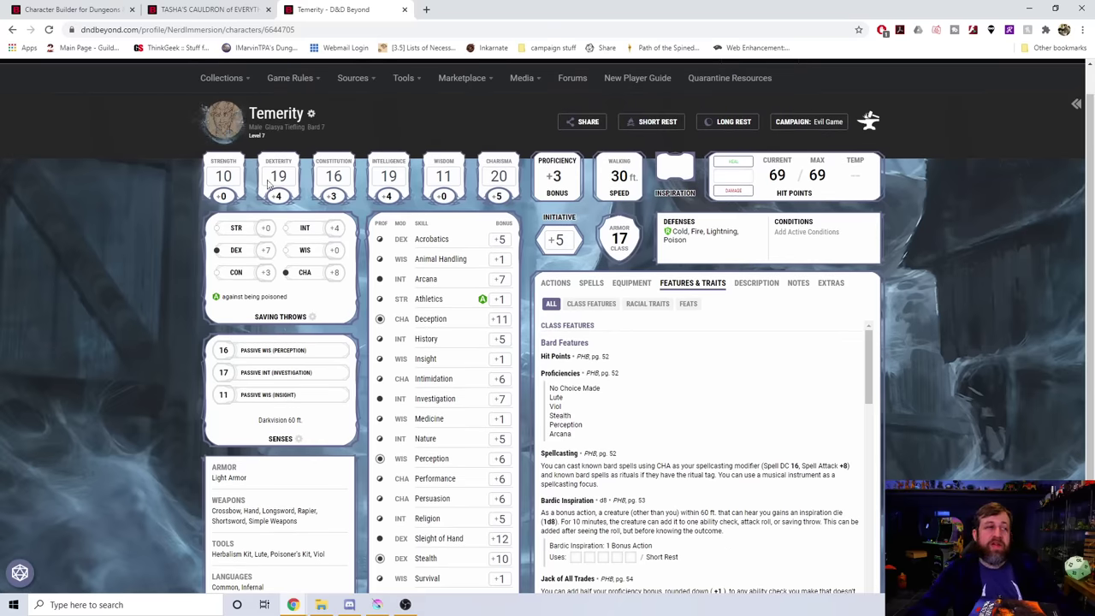
Read the Custom Lineage note and the new subclass and optional class feature notes in the support thread
{"action": "left_click", "coordinate": [206, 10]}
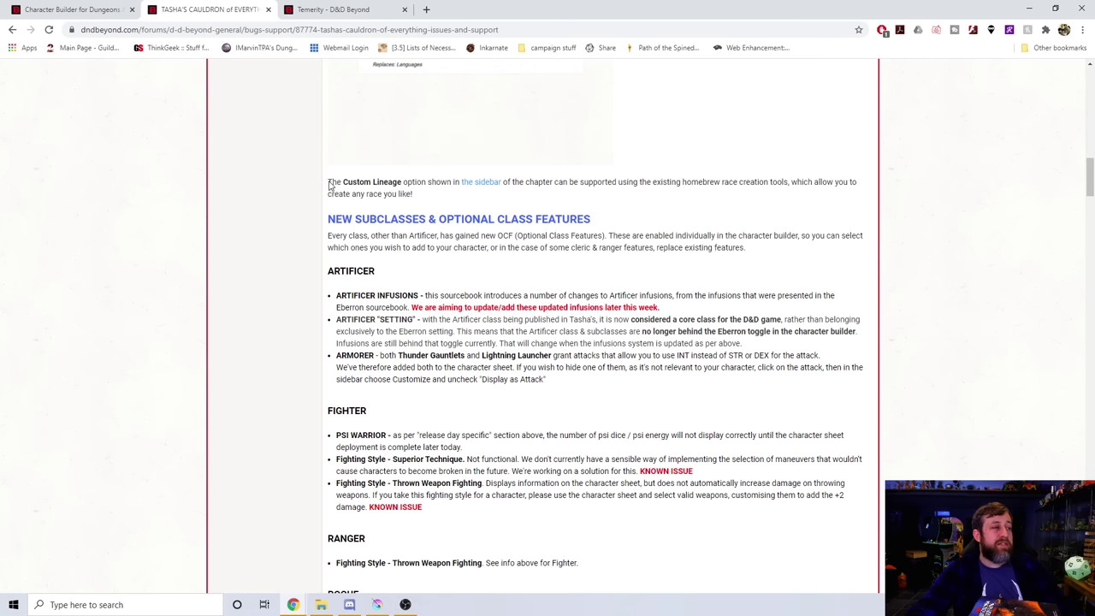
{"action": "left_click_drag", "start_coordinate": [329, 181], "coordinate": [452, 193]}
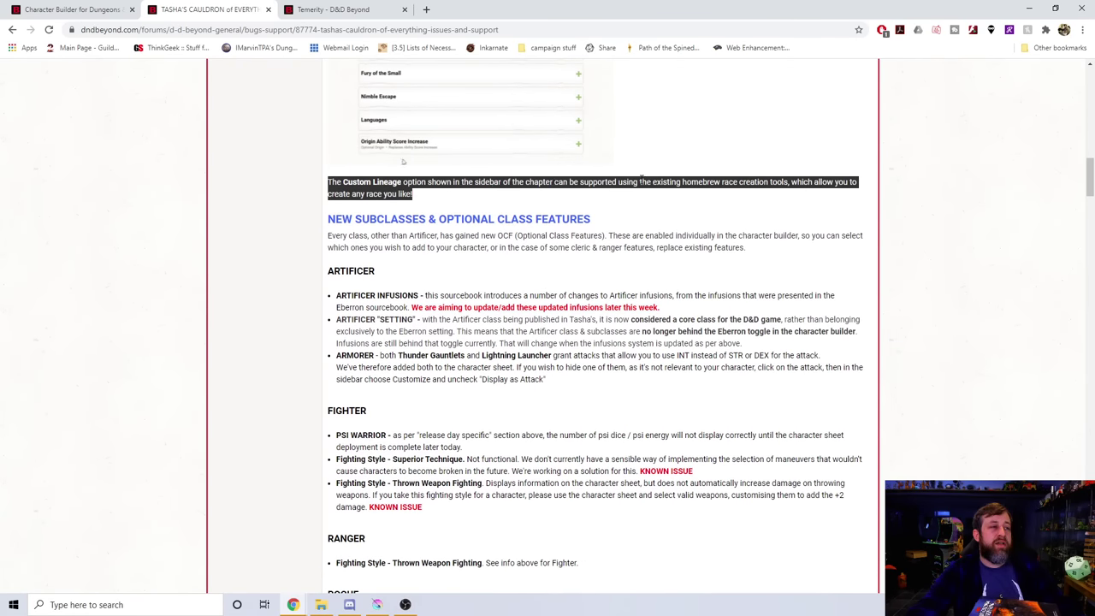
{"action": "left_click", "coordinate": [675, 233]}
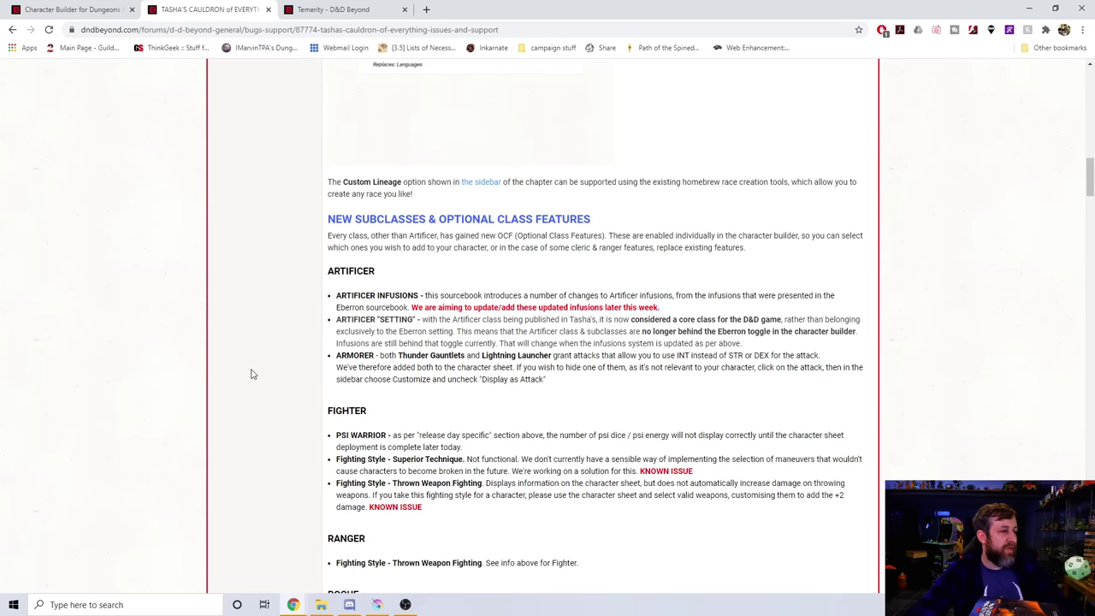
{"action": "scroll", "coordinate": [553, 356], "scroll_direction": "down", "scroll_amount": 4}
{"action": "scroll", "coordinate": [607, 327], "scroll_direction": "up", "scroll_amount": 4}
In the new Mountain Dwarf character's origin manager, enable the Origin Ability Score Increase replacement trait
{"action": "left_click", "coordinate": [49, 10]}
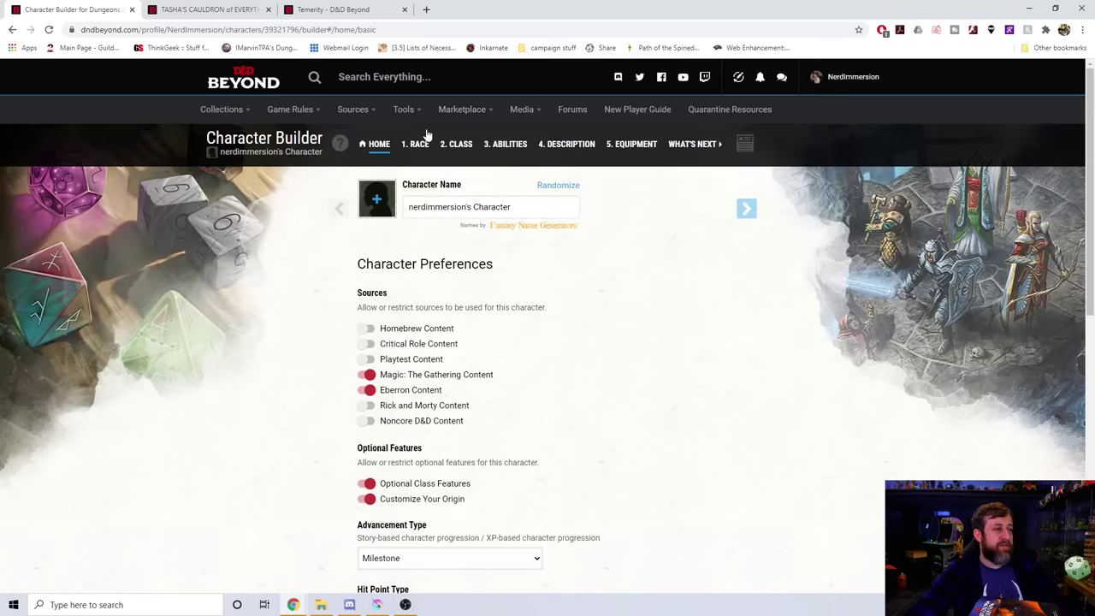
{"action": "left_click", "coordinate": [426, 141]}
{"action": "left_click", "coordinate": [443, 376]}
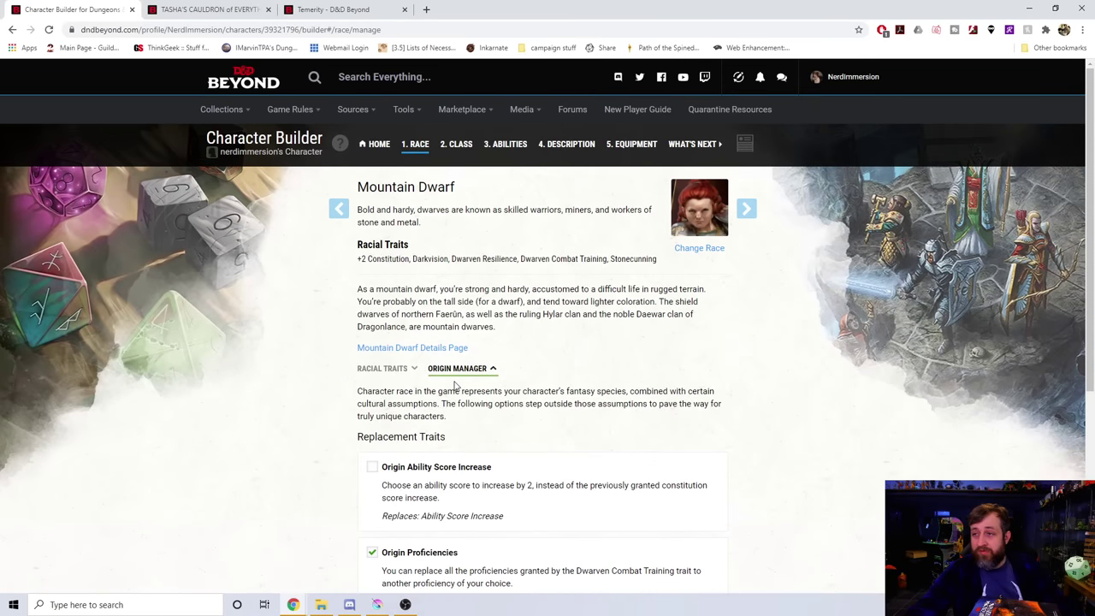
{"action": "scroll", "coordinate": [474, 463], "scroll_direction": "down", "scroll_amount": 2}
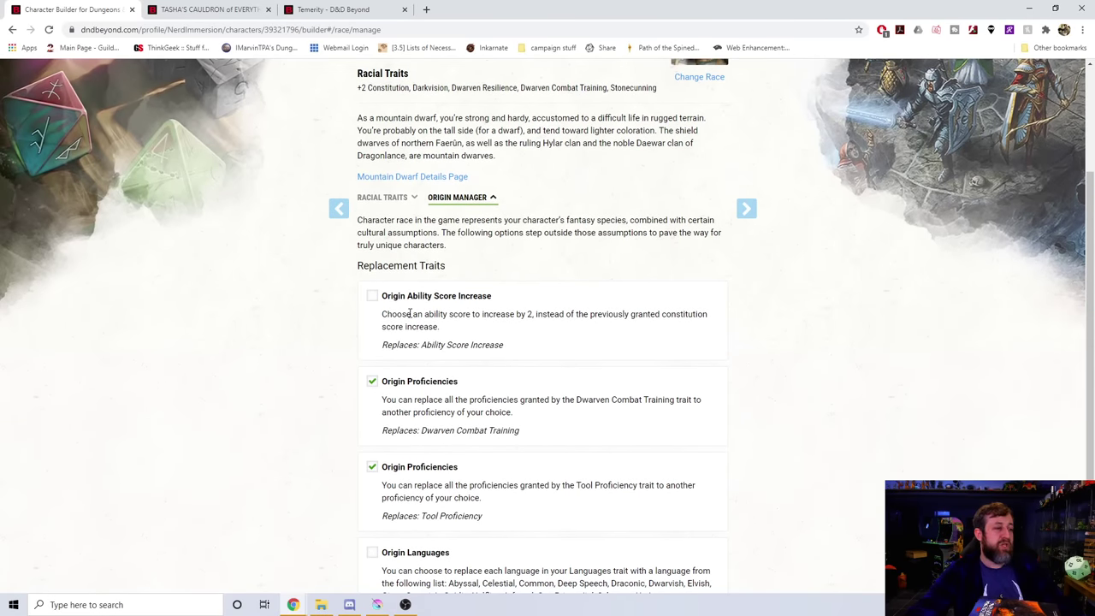
{"action": "scroll", "coordinate": [402, 287], "scroll_direction": "down", "scroll_amount": 2}
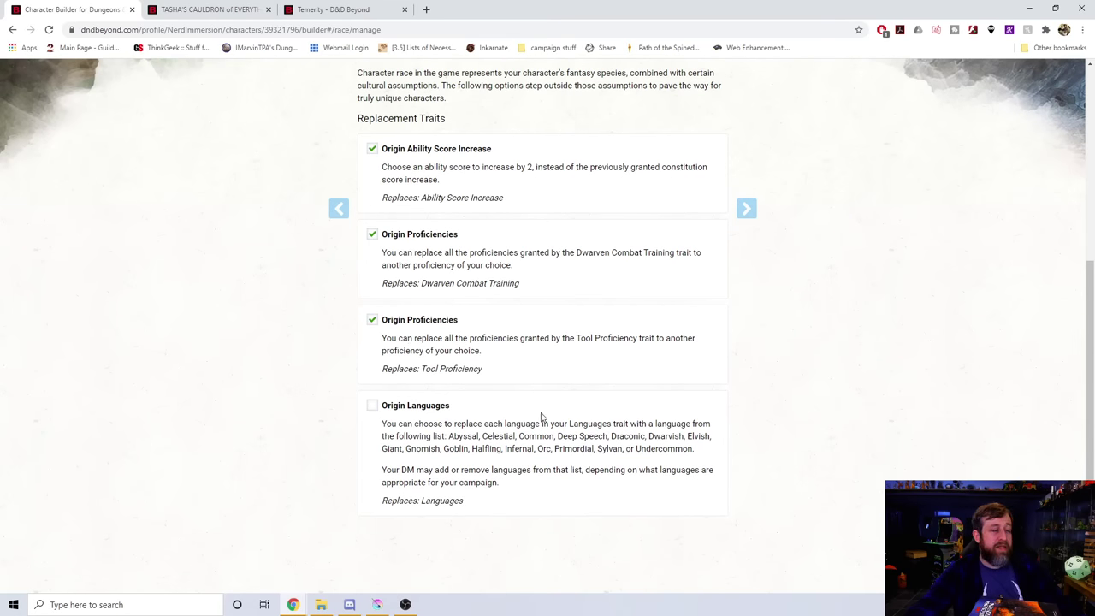
In the Mountain Dwarf's racial traits, set the Origin Ability Score Increase choice to Dexterity Score
{"action": "scroll", "coordinate": [539, 419], "scroll_direction": "up", "scroll_amount": 3}
{"action": "left_click", "coordinate": [398, 288]}
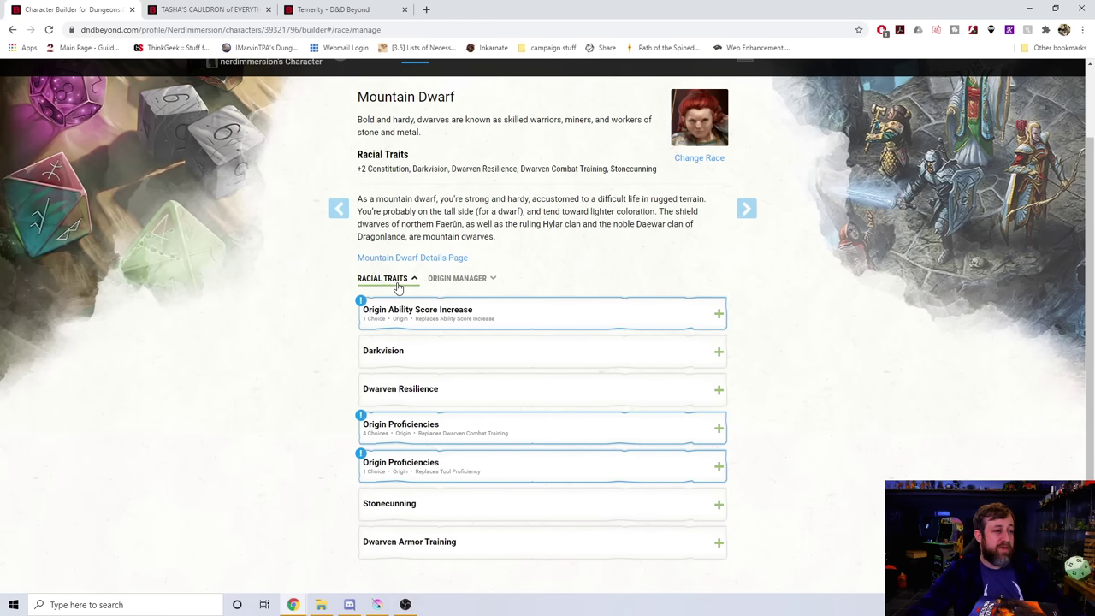
{"action": "scroll", "coordinate": [410, 282], "scroll_direction": "down", "scroll_amount": 1}
{"action": "left_click", "coordinate": [480, 267]}
{"action": "left_click", "coordinate": [492, 333]}
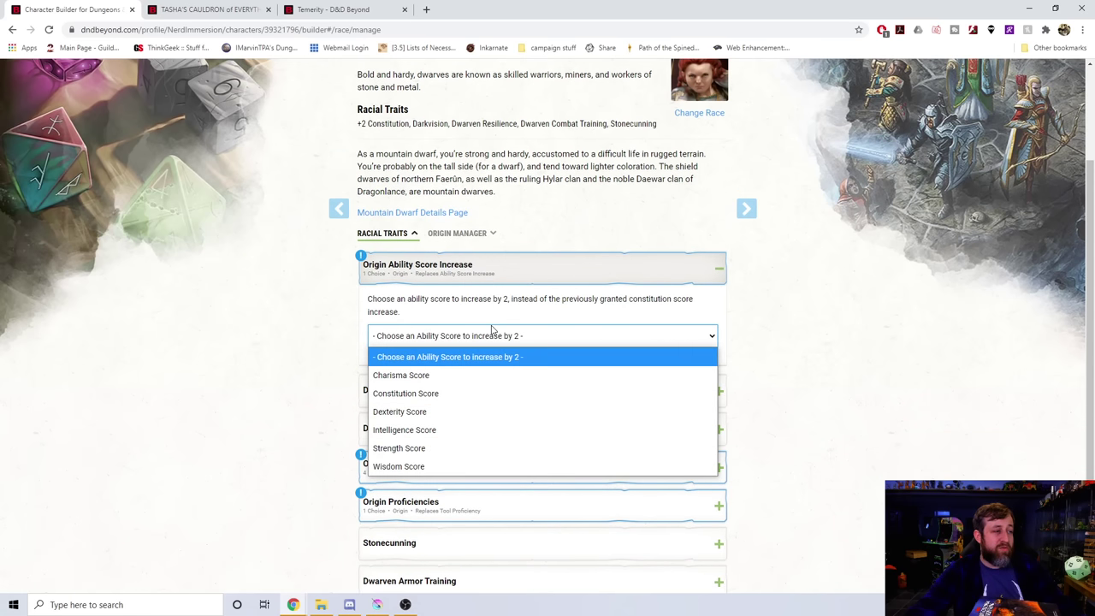
{"action": "left_click", "coordinate": [432, 411]}
{"action": "scroll", "coordinate": [142, 442], "scroll_direction": "down", "scroll_amount": 1}
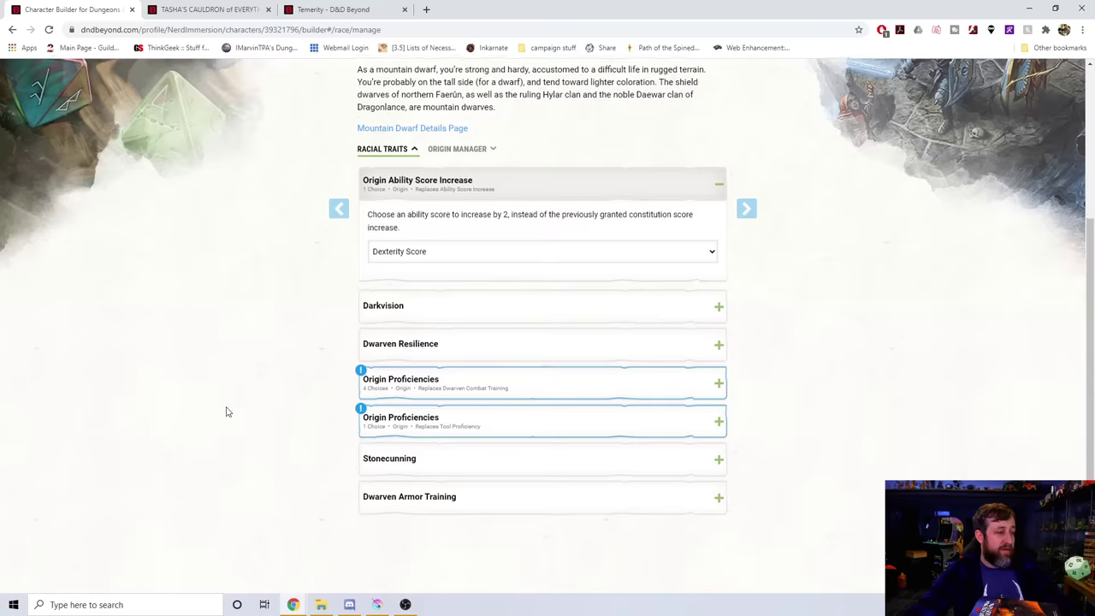
Check the Mountain Dwarf's origin manager against the racial traits list and the race summary
{"action": "scroll", "coordinate": [256, 408], "scroll_direction": "up", "scroll_amount": 3}
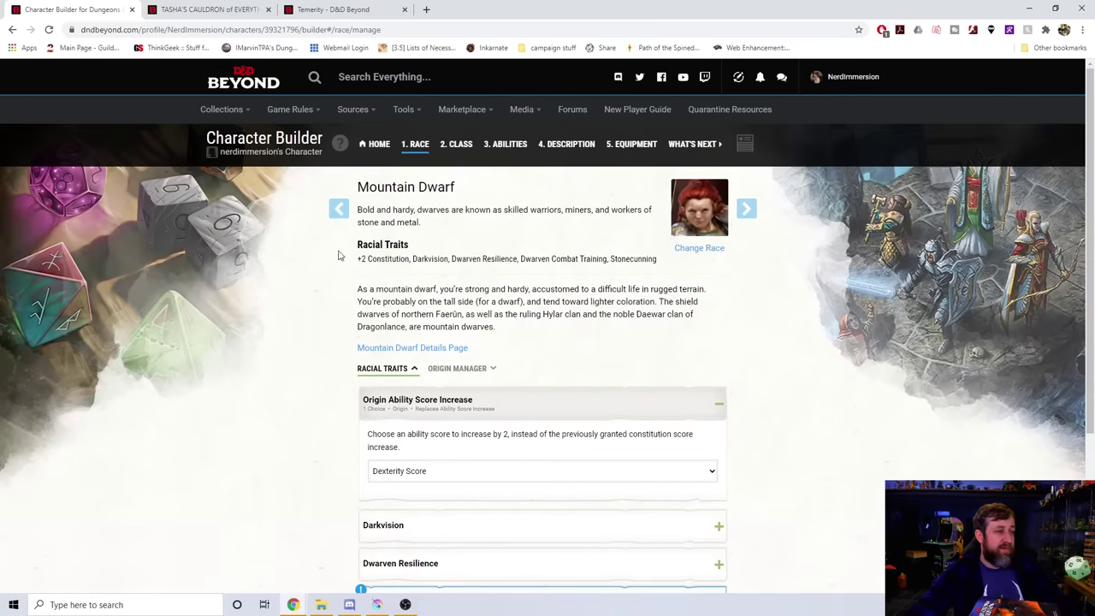
{"action": "left_click", "coordinate": [479, 371]}
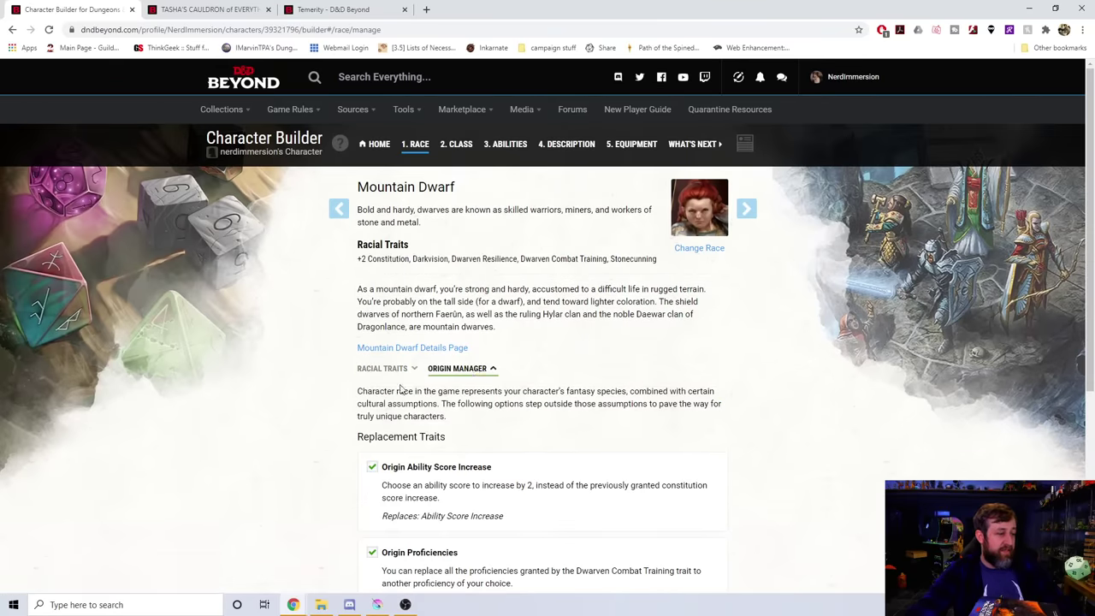
{"action": "left_click", "coordinate": [382, 368]}
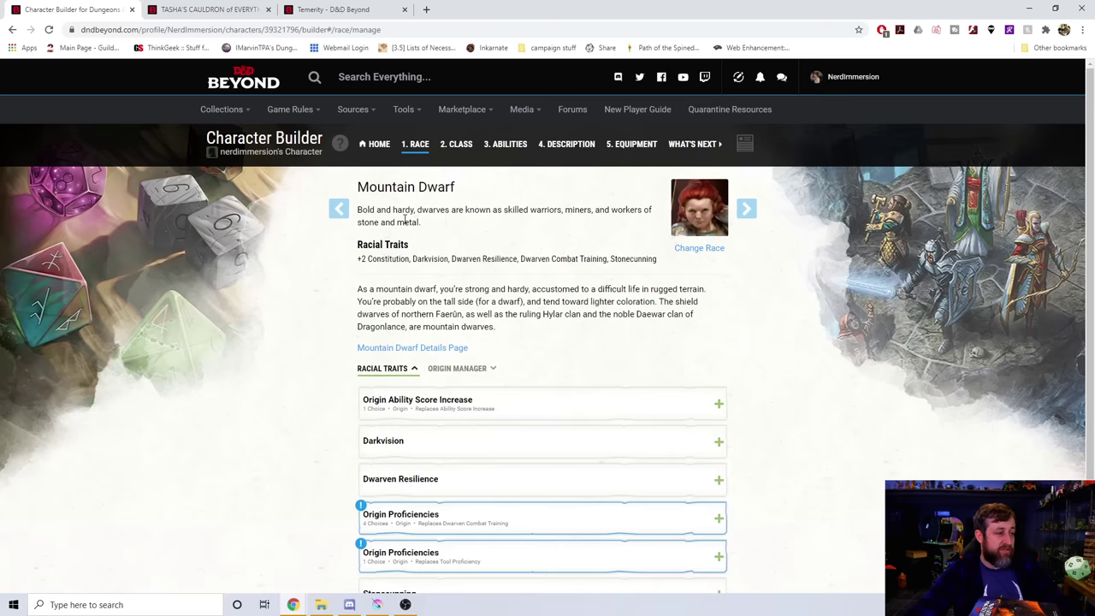
Look through the weapon and tool choices offered by the Origin Proficiencies trait that replaces Dwarven Combat Training
{"action": "scroll", "coordinate": [436, 305], "scroll_direction": "down", "scroll_amount": 2}
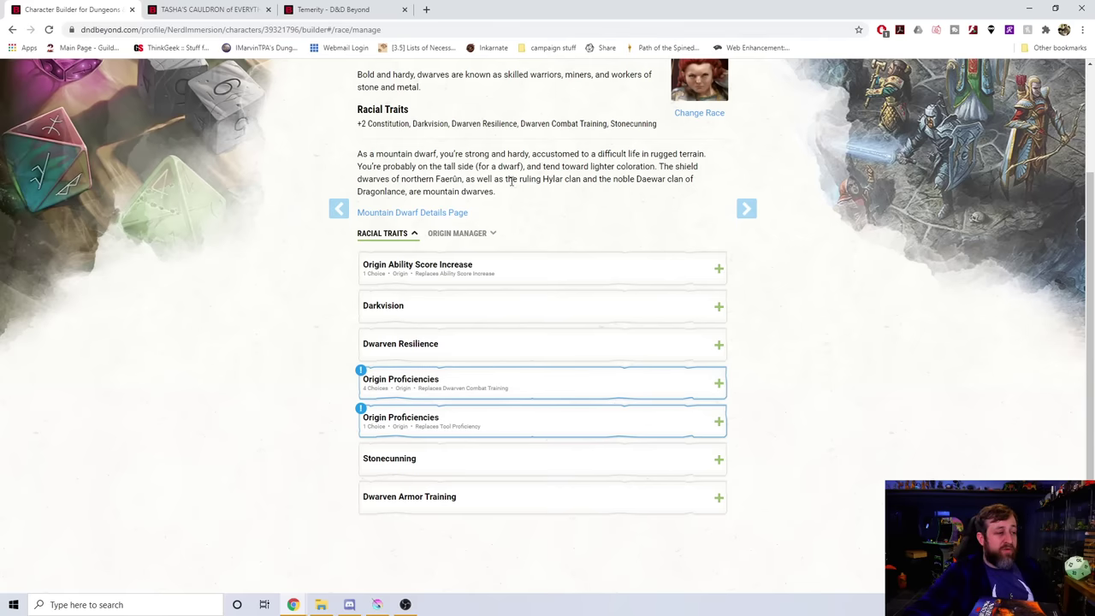
{"action": "left_click", "coordinate": [557, 387]}
{"action": "scroll", "coordinate": [479, 419], "scroll_direction": "down", "scroll_amount": 2}
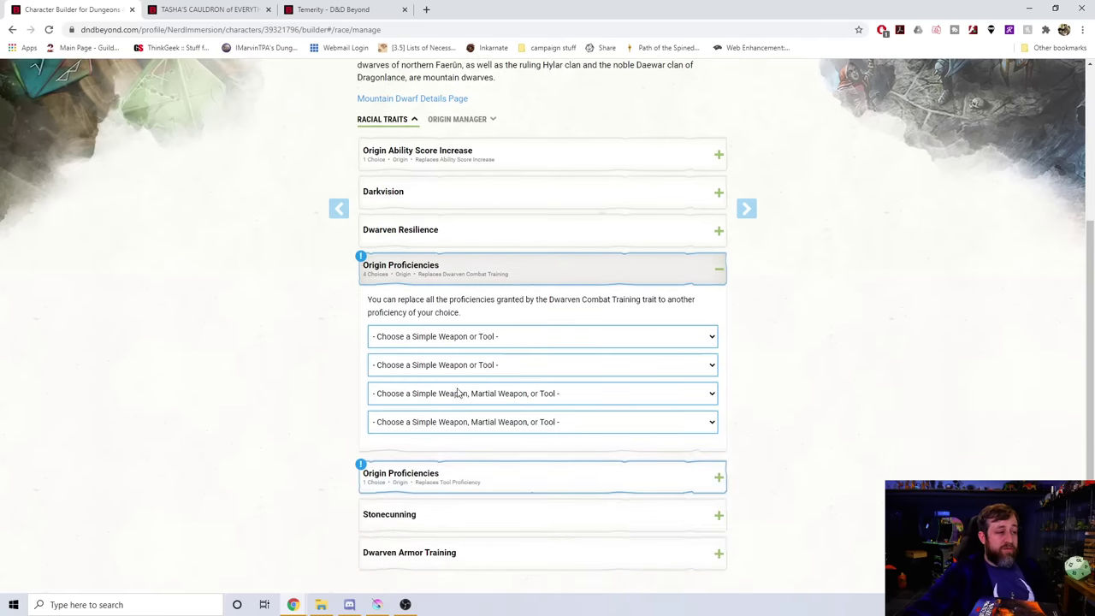
{"action": "left_click", "coordinate": [473, 338]}
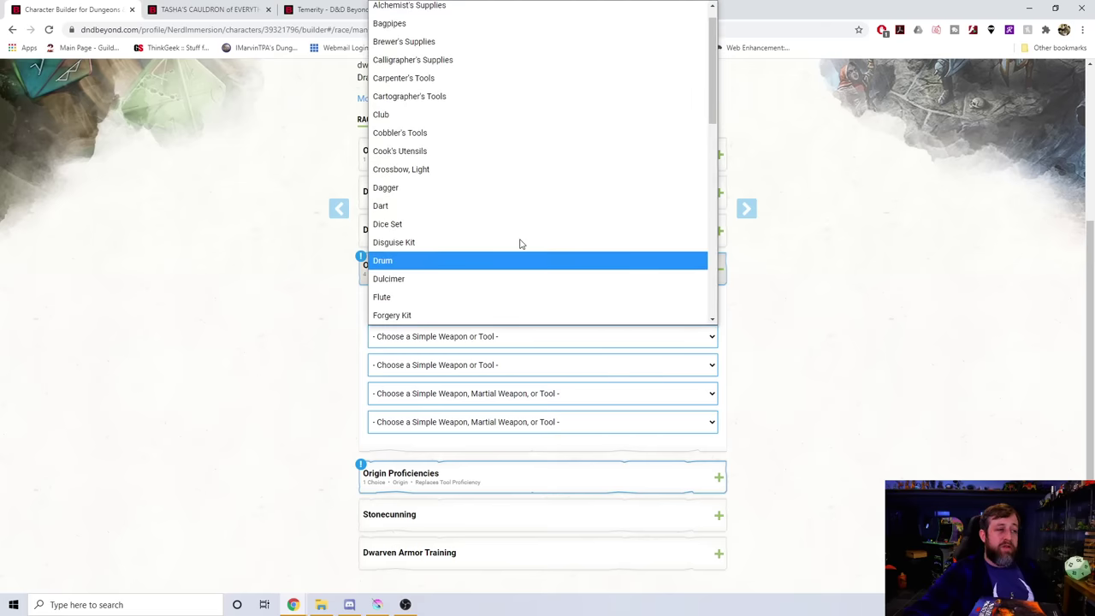
{"action": "scroll", "coordinate": [402, 299], "scroll_direction": "down", "scroll_amount": 1}
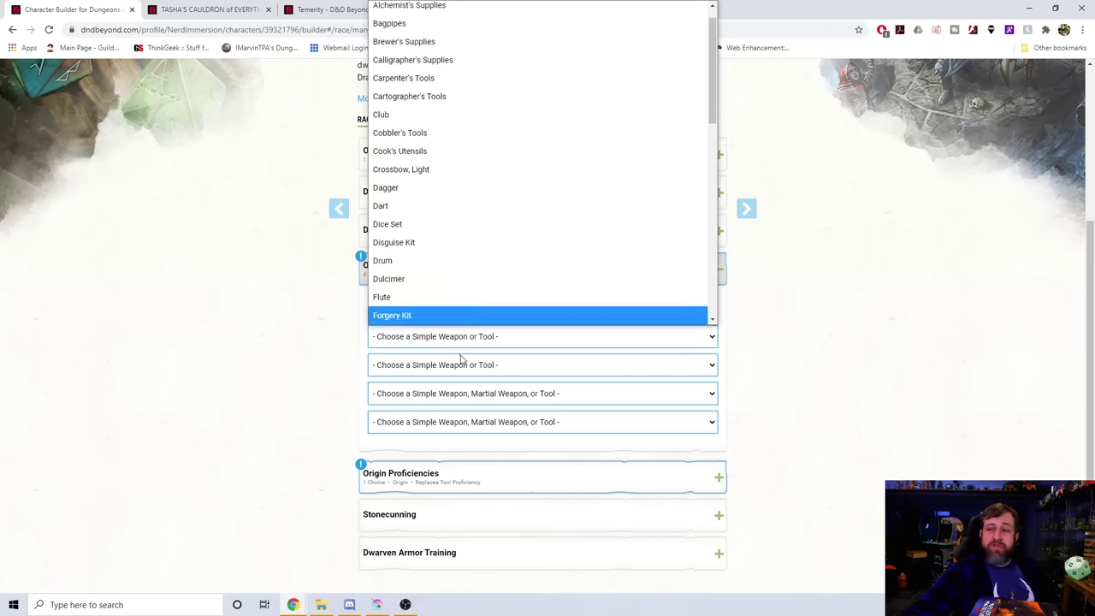
{"action": "left_click", "coordinate": [96, 340]}
{"action": "scroll", "coordinate": [286, 381], "scroll_direction": "down", "scroll_amount": 1}
Look through the simple weapon and tool choices of the Origin Proficiencies trait that replaces Tool Proficiency
{"action": "left_click", "coordinate": [448, 421]}
{"action": "left_click", "coordinate": [472, 488]}
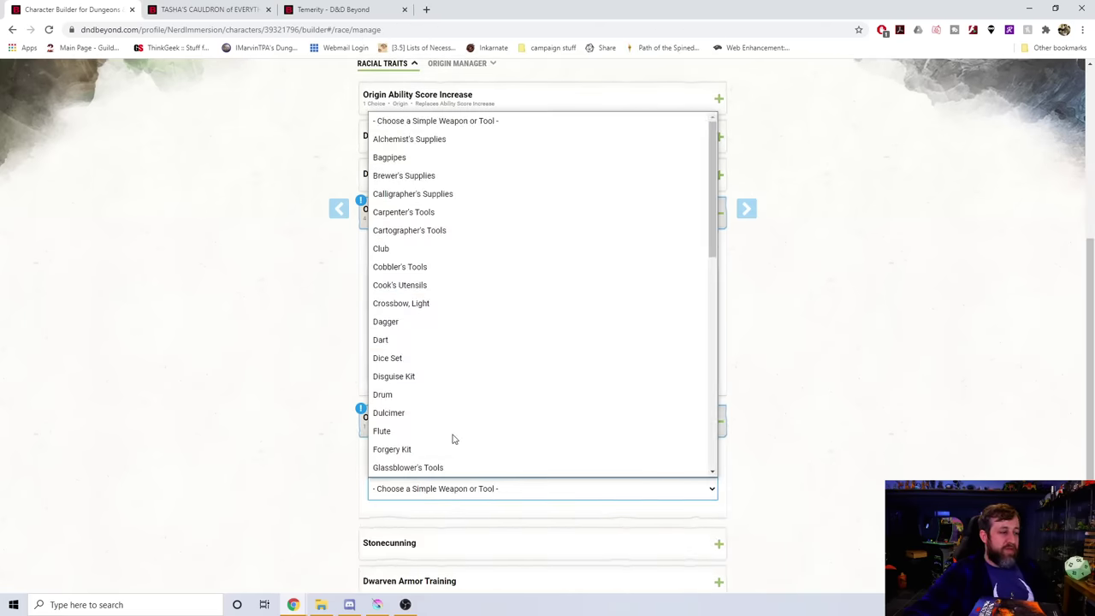
{"action": "scroll", "coordinate": [435, 391], "scroll_direction": "down", "scroll_amount": 5}
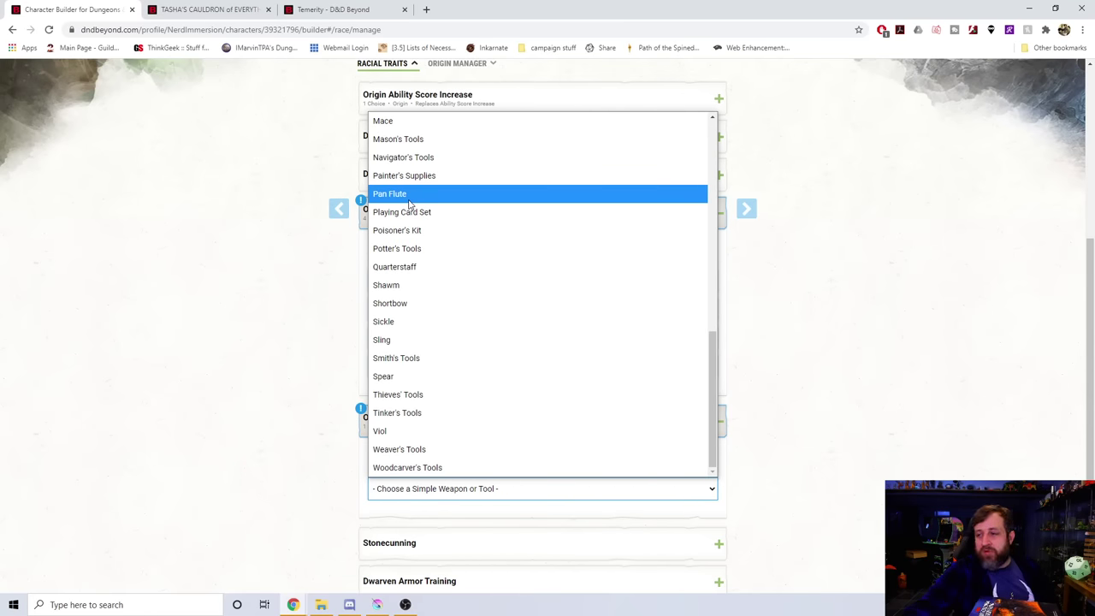
{"action": "scroll", "coordinate": [261, 367], "scroll_direction": "down", "scroll_amount": 1}
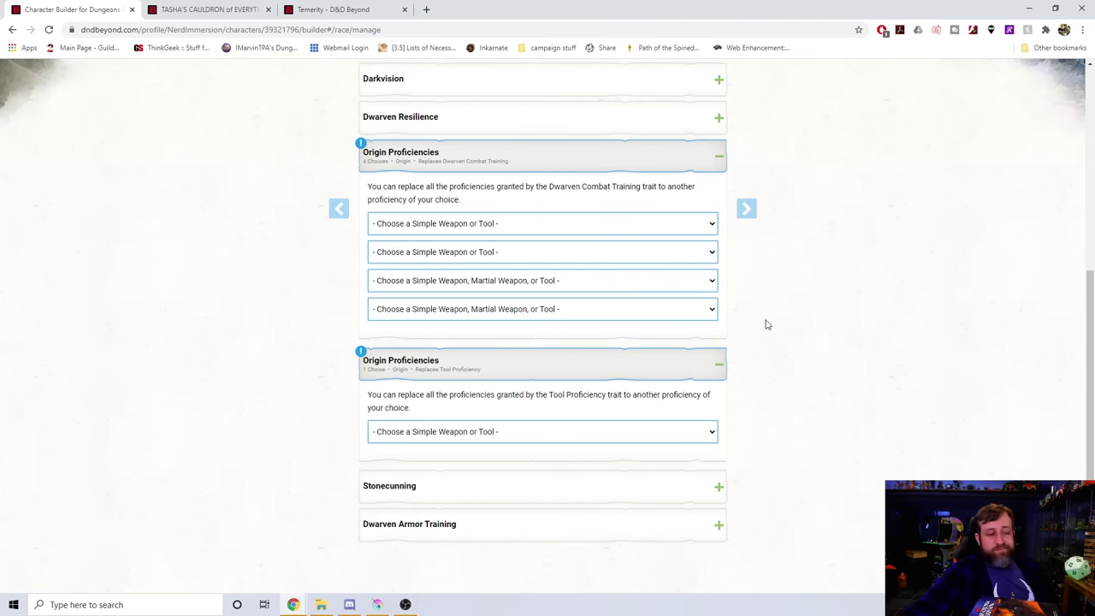
Review the remaining Mountain Dwarf racial traits and read the Dwarven Armor Training description
{"action": "scroll", "coordinate": [909, 376], "scroll_direction": "up", "scroll_amount": 5}
{"action": "scroll", "coordinate": [777, 299], "scroll_direction": "down", "scroll_amount": 6}
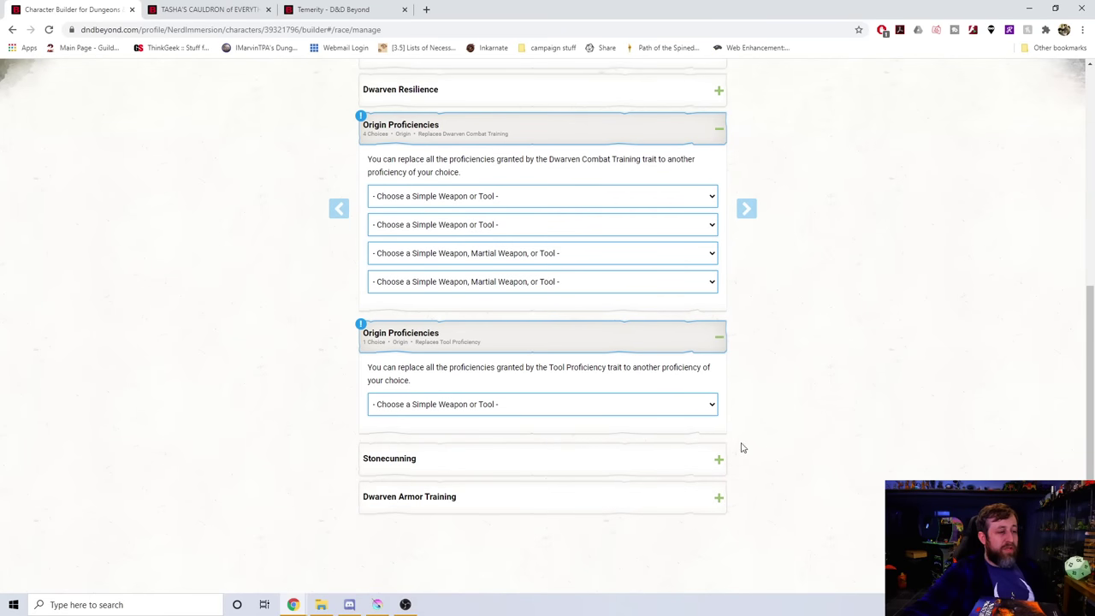
{"action": "left_click", "coordinate": [627, 491]}
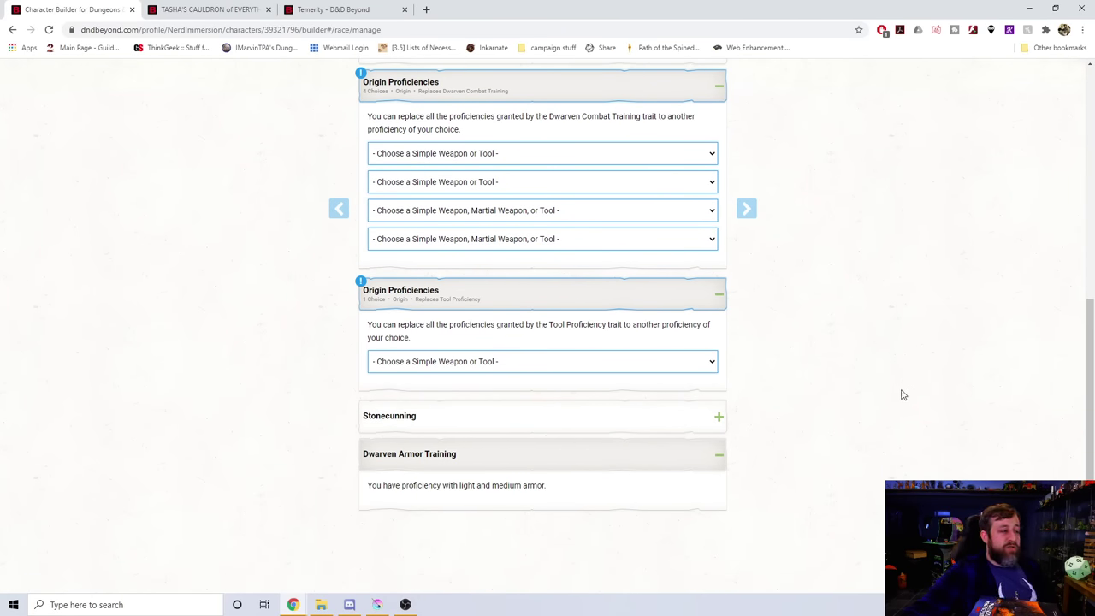
{"action": "scroll", "coordinate": [876, 298], "scroll_direction": "up", "scroll_amount": 4}
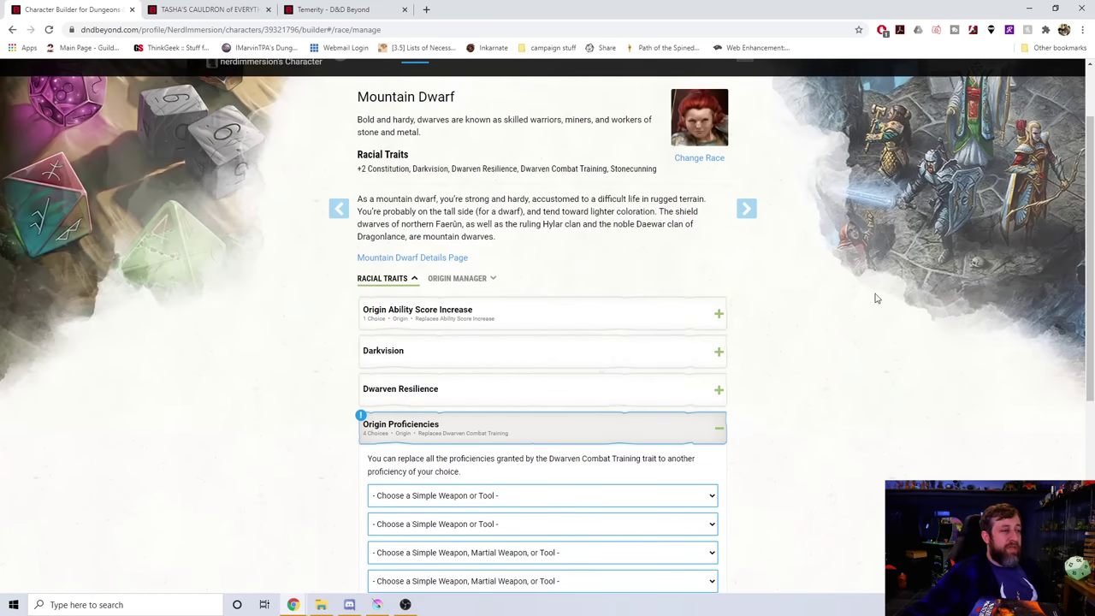
Review the replacement traits in the Mountain Dwarf's origin manager, including Origin Languages
{"action": "left_click", "coordinate": [470, 280]}
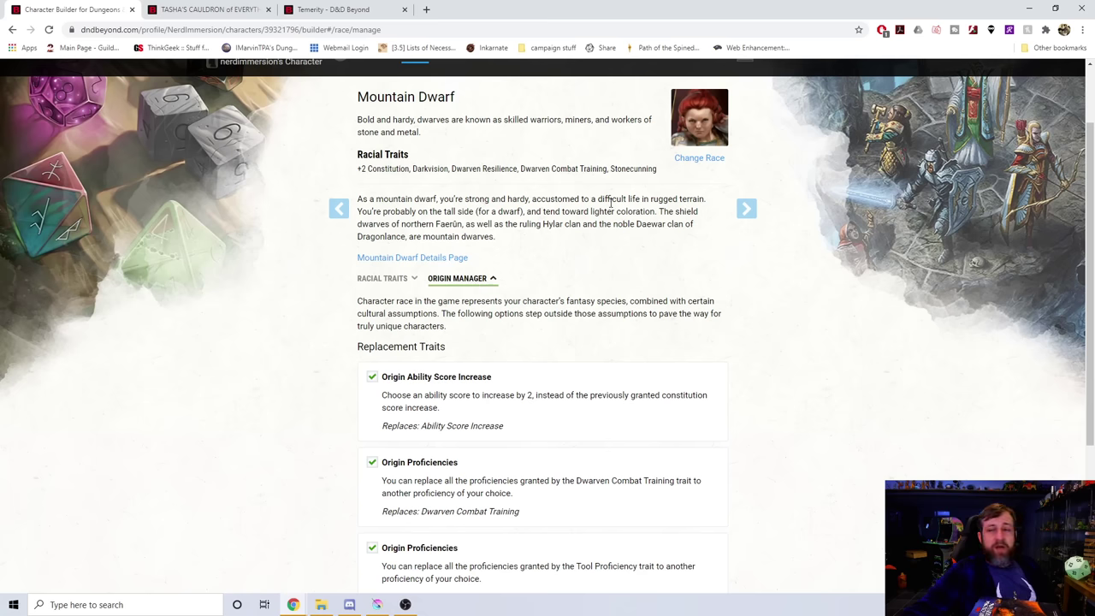
{"action": "scroll", "coordinate": [590, 343], "scroll_direction": "down", "scroll_amount": 3}
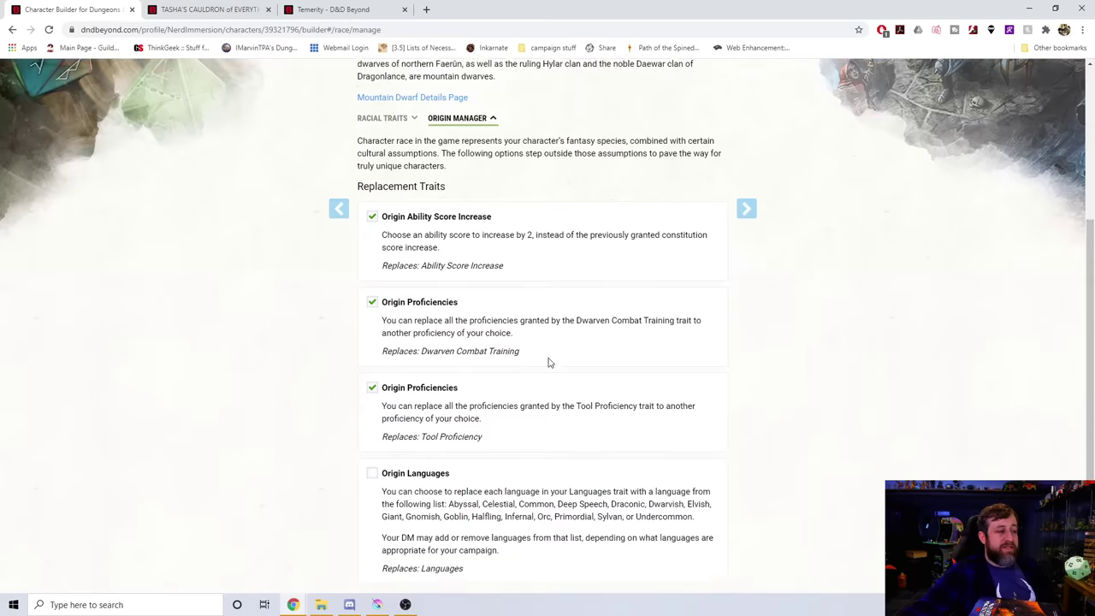
{"action": "scroll", "coordinate": [556, 368], "scroll_direction": "up", "scroll_amount": 3}
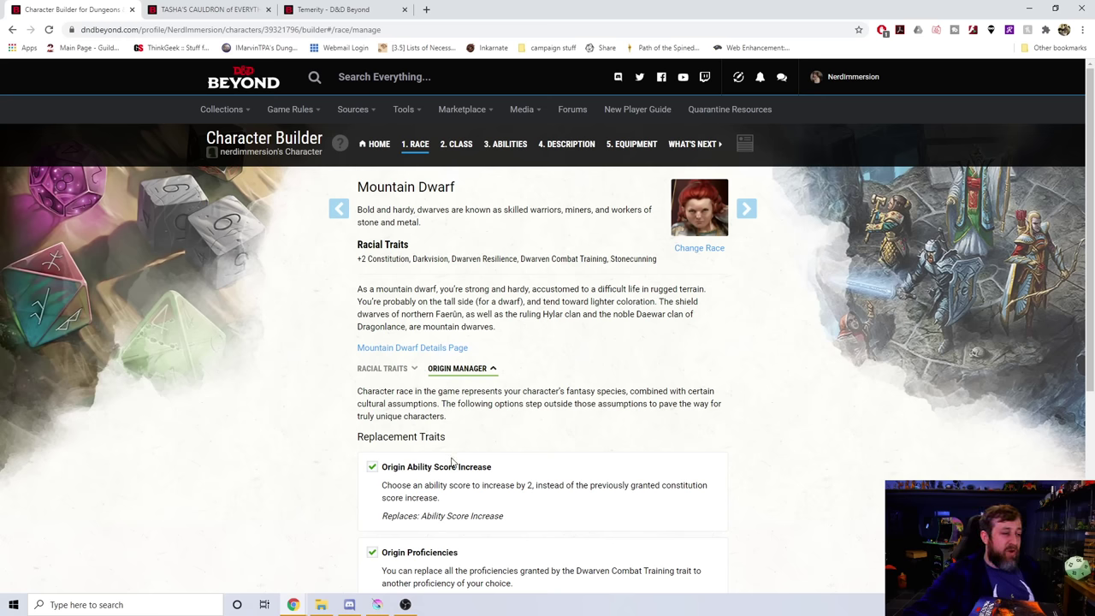
{"action": "scroll", "coordinate": [454, 385], "scroll_direction": "down", "scroll_amount": 1}
{"action": "scroll", "coordinate": [458, 248], "scroll_direction": "up", "scroll_amount": 1}
Open the character's Fighter class features and look at the choices offered for Fighting Style
{"action": "left_click", "coordinate": [461, 156]}
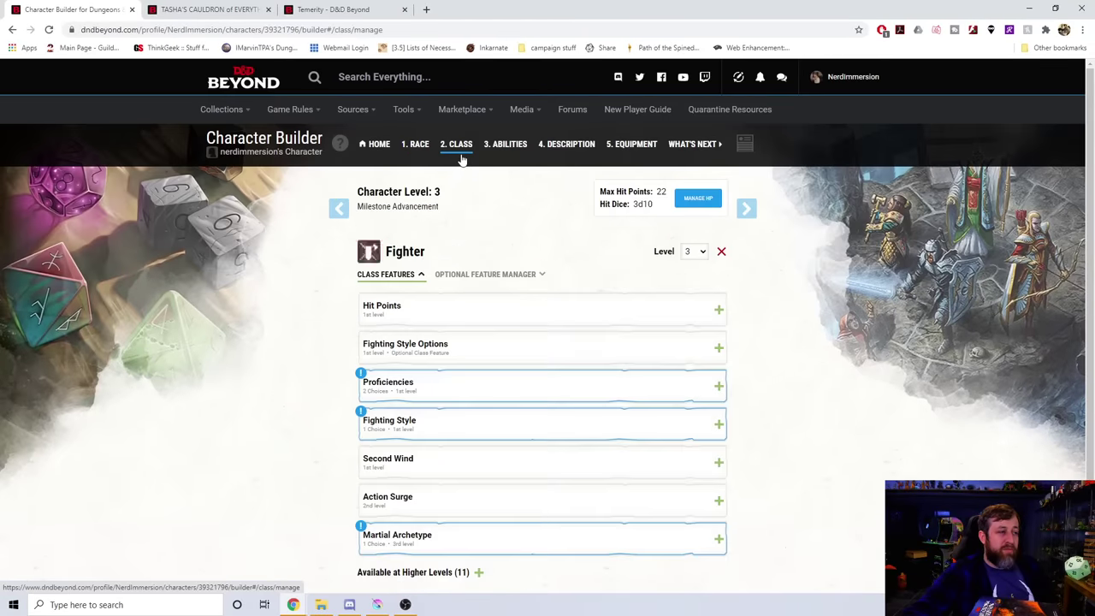
{"action": "left_click", "coordinate": [432, 424]}
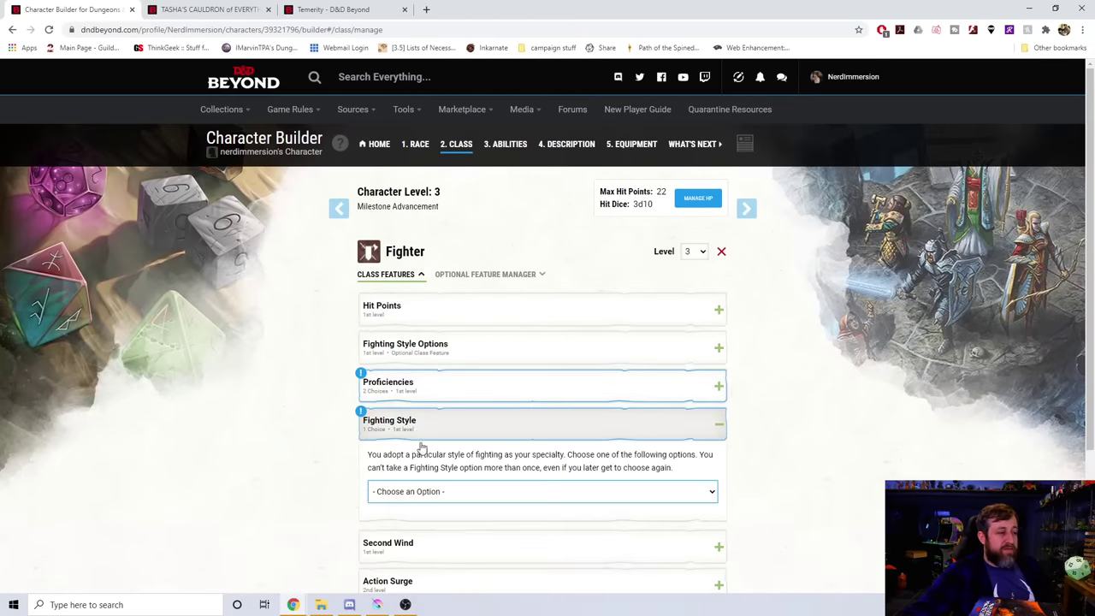
{"action": "left_click", "coordinate": [433, 492]}
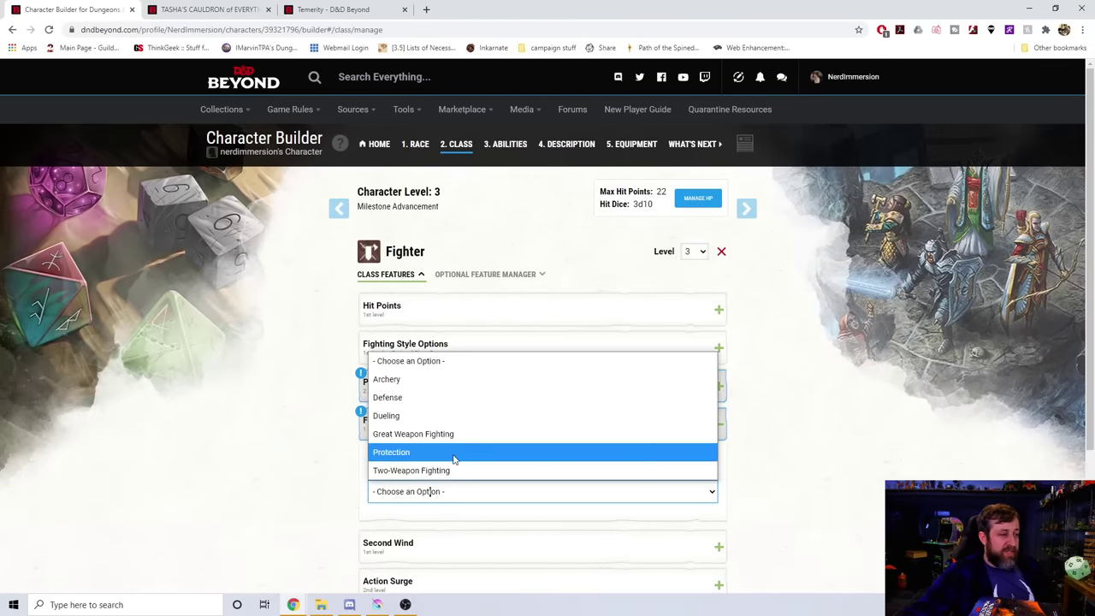
{"action": "left_click", "coordinate": [276, 409]}
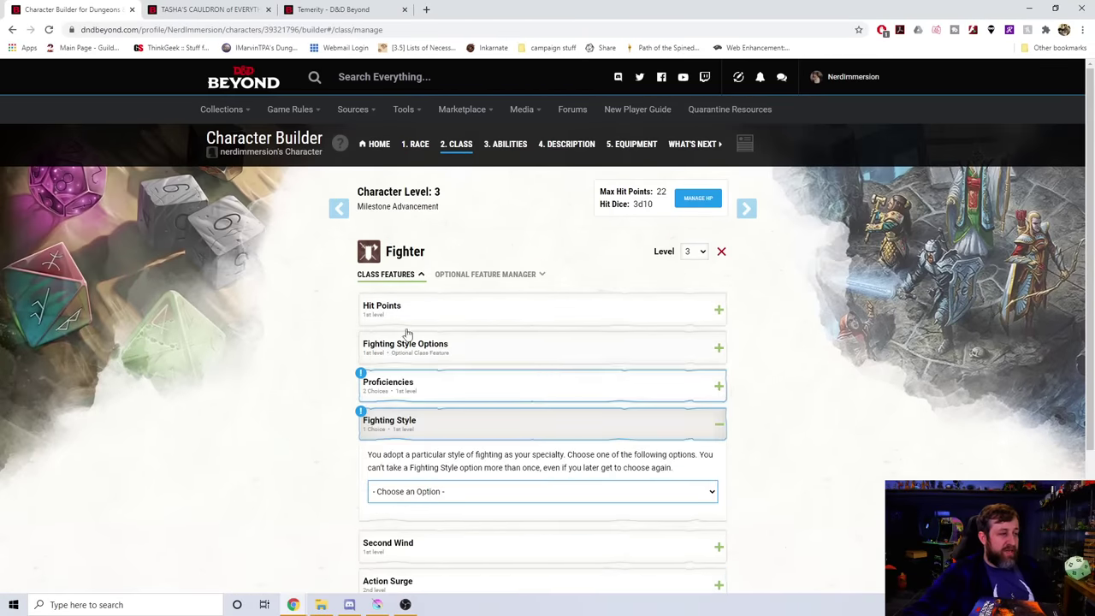
Read the Fighter's optional features, Fighting Style Options and Martial Versatility, in the Optional Feature Manager
{"action": "left_click", "coordinate": [489, 275]}
{"action": "scroll", "coordinate": [515, 353], "scroll_direction": "down", "scroll_amount": 1}
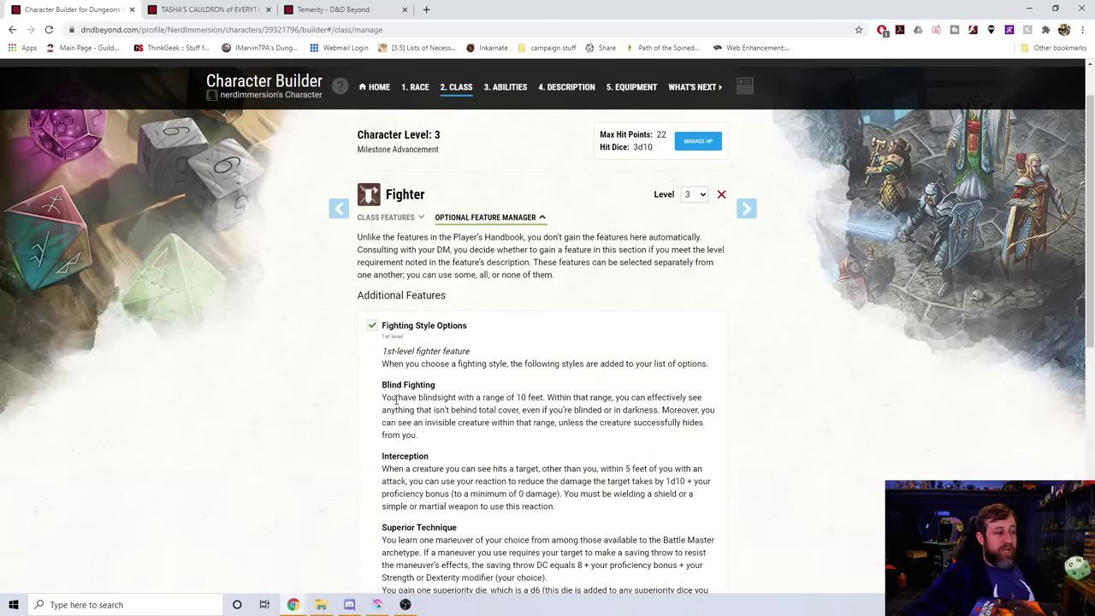
{"action": "scroll", "coordinate": [514, 342], "scroll_direction": "down", "scroll_amount": 3}
{"action": "scroll", "coordinate": [515, 339], "scroll_direction": "up", "scroll_amount": 3}
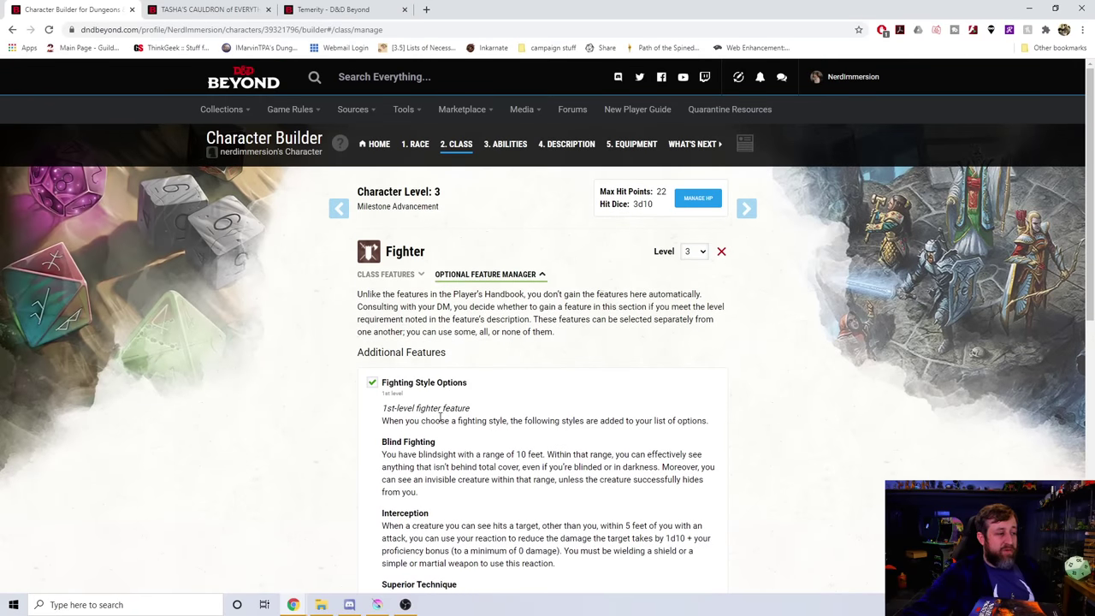
{"action": "scroll", "coordinate": [384, 376], "scroll_direction": "down", "scroll_amount": 8}
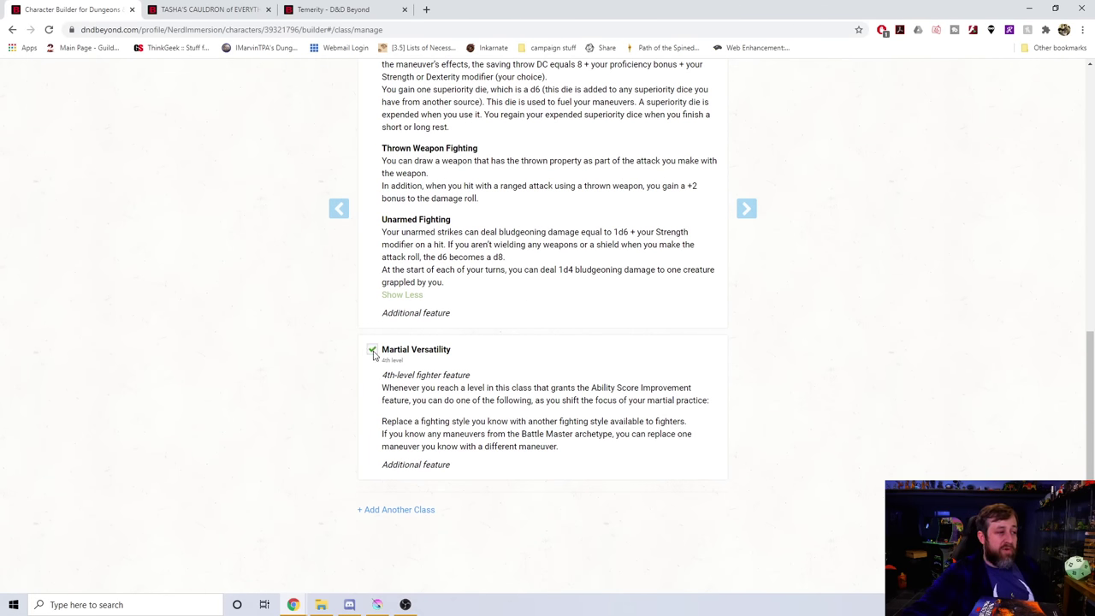
{"action": "scroll", "coordinate": [547, 387], "scroll_direction": "up", "scroll_amount": 8}
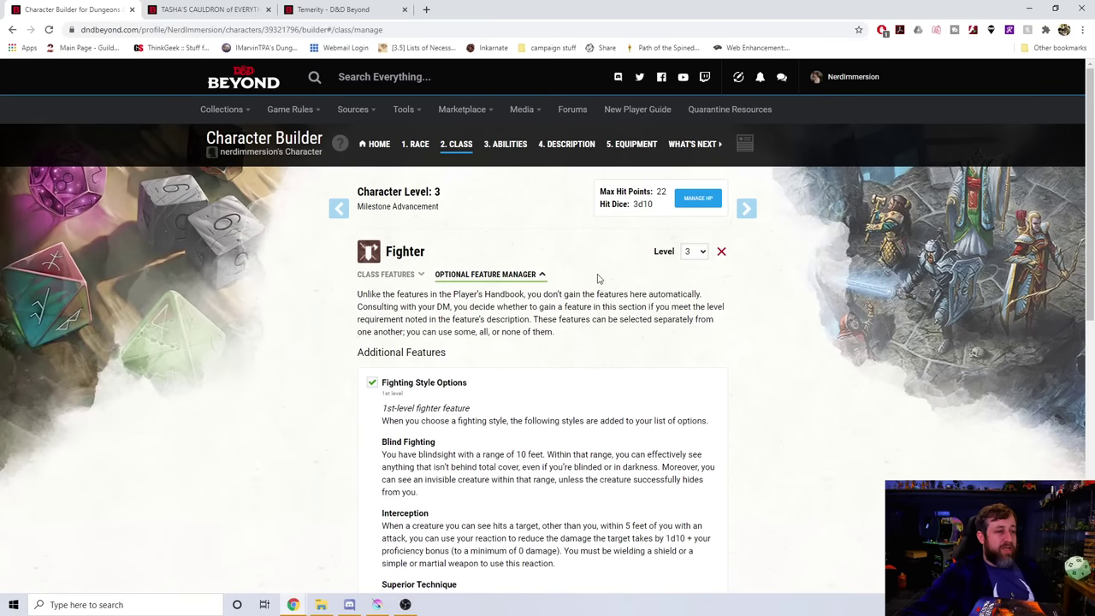
Remove the Fighter class from the character and add Fighter again
{"action": "left_click", "coordinate": [720, 255]}
{"action": "left_click", "coordinate": [511, 405]}
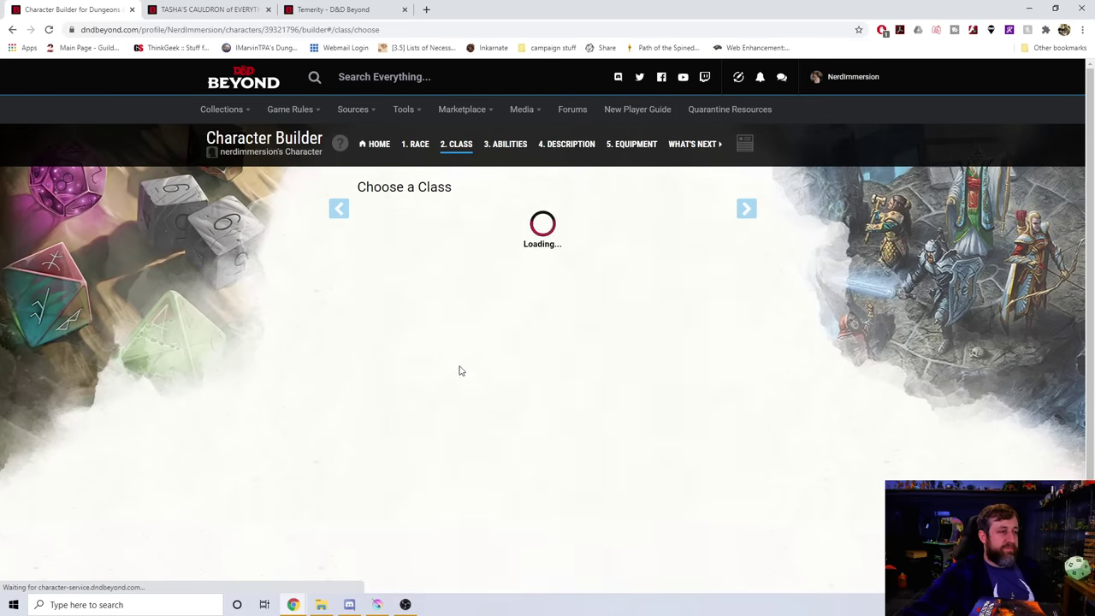
{"action": "left_click", "coordinate": [468, 443]}
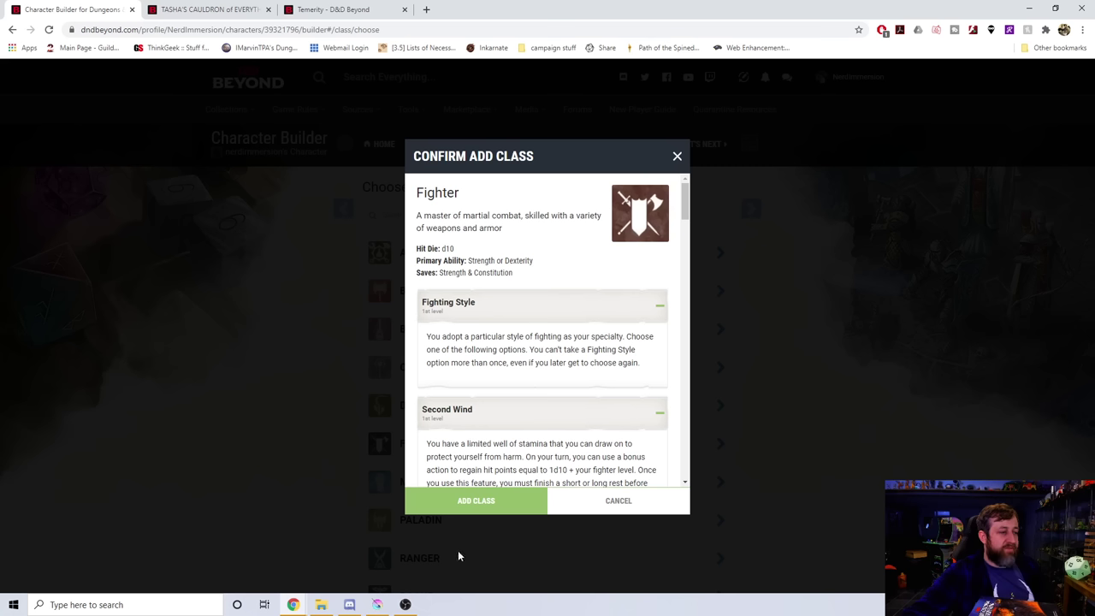
{"action": "left_click", "coordinate": [472, 505]}
Enable the Fighting Style Options additional feature for the Fighter and return to the class features
{"action": "left_click", "coordinate": [485, 274]}
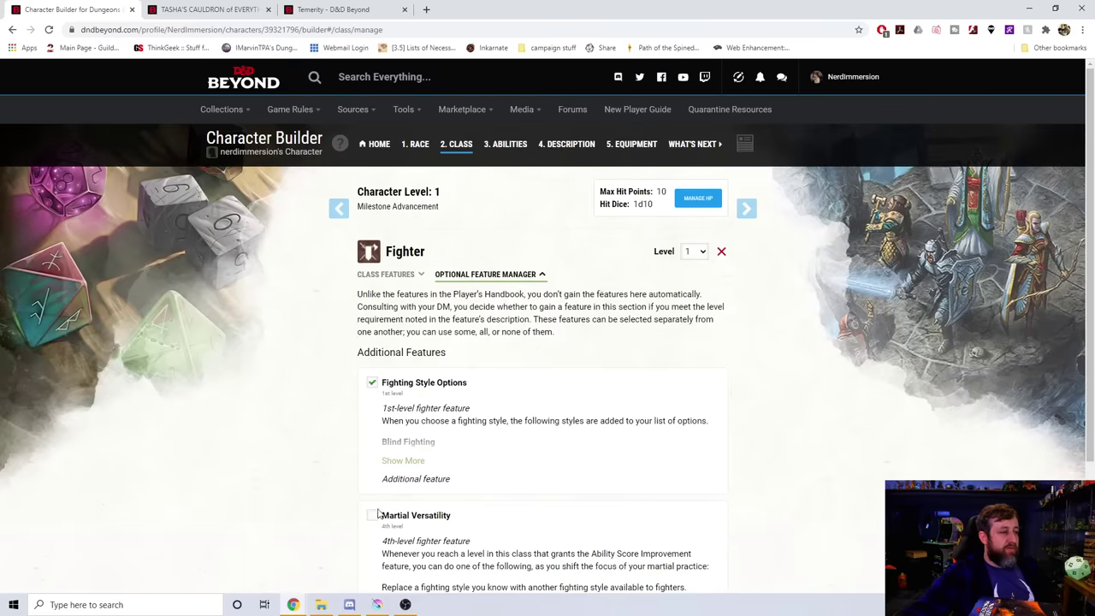
{"action": "left_click", "coordinate": [386, 274]}
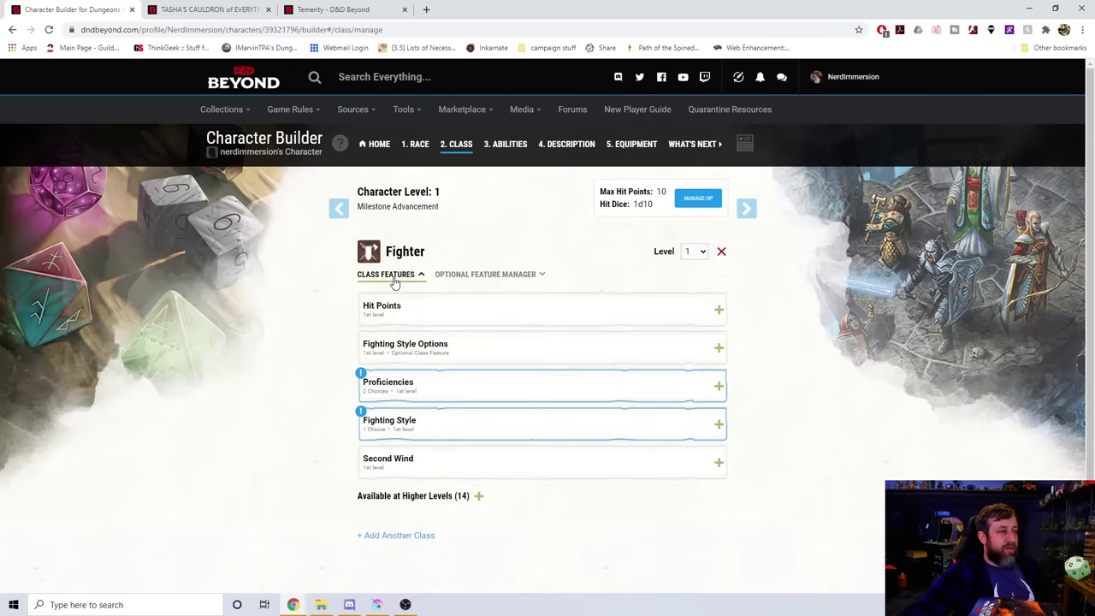
{"action": "scroll", "coordinate": [391, 276], "scroll_direction": "down", "scroll_amount": 1}
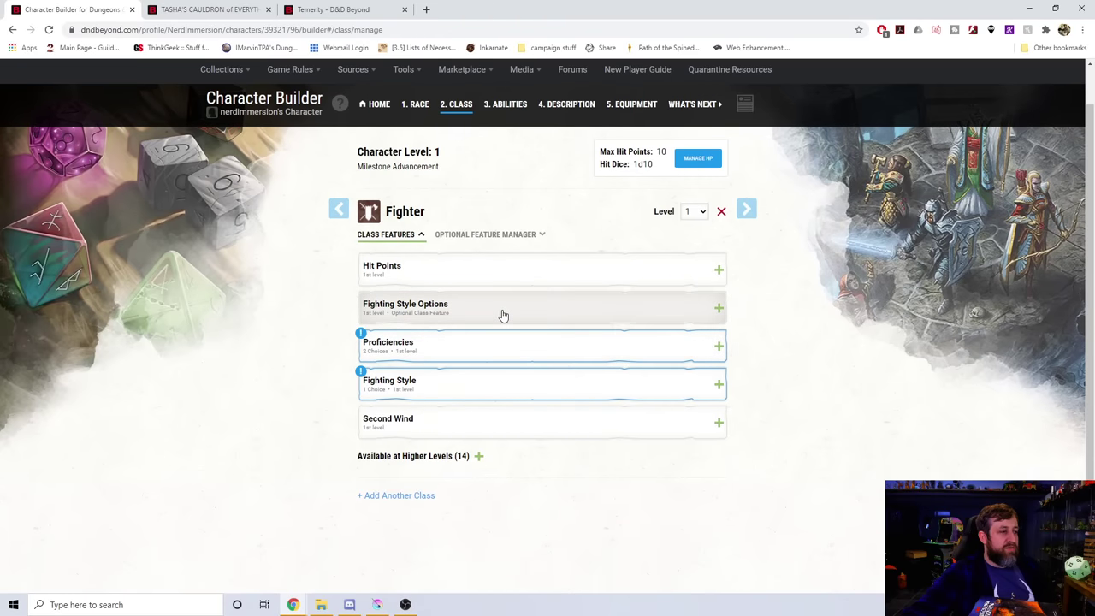
Read the full Fighting Style Options description and check the choices offered for the Fighter's Fighting Style
{"action": "left_click", "coordinate": [502, 313]}
{"action": "left_click", "coordinate": [402, 391]}
{"action": "scroll", "coordinate": [445, 325], "scroll_direction": "down", "scroll_amount": 5}
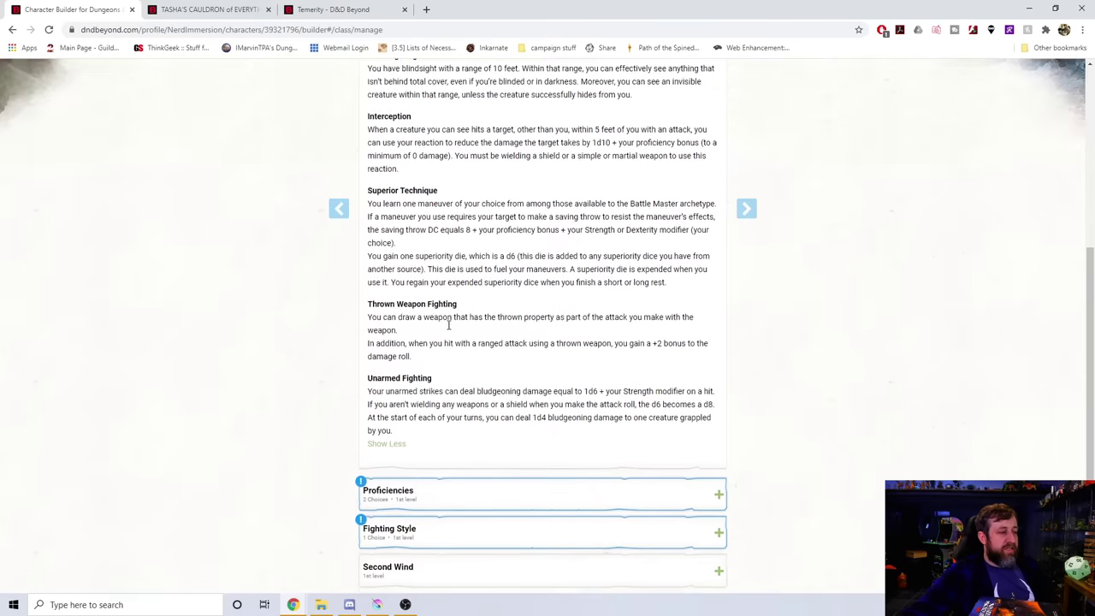
{"action": "left_click", "coordinate": [465, 408]}
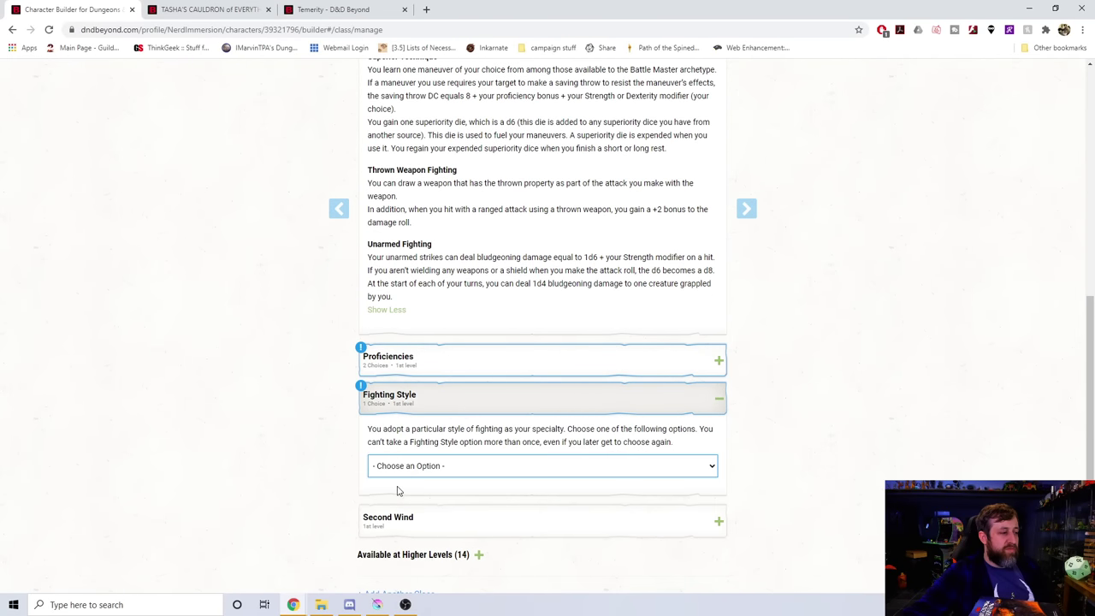
{"action": "left_click", "coordinate": [428, 466]}
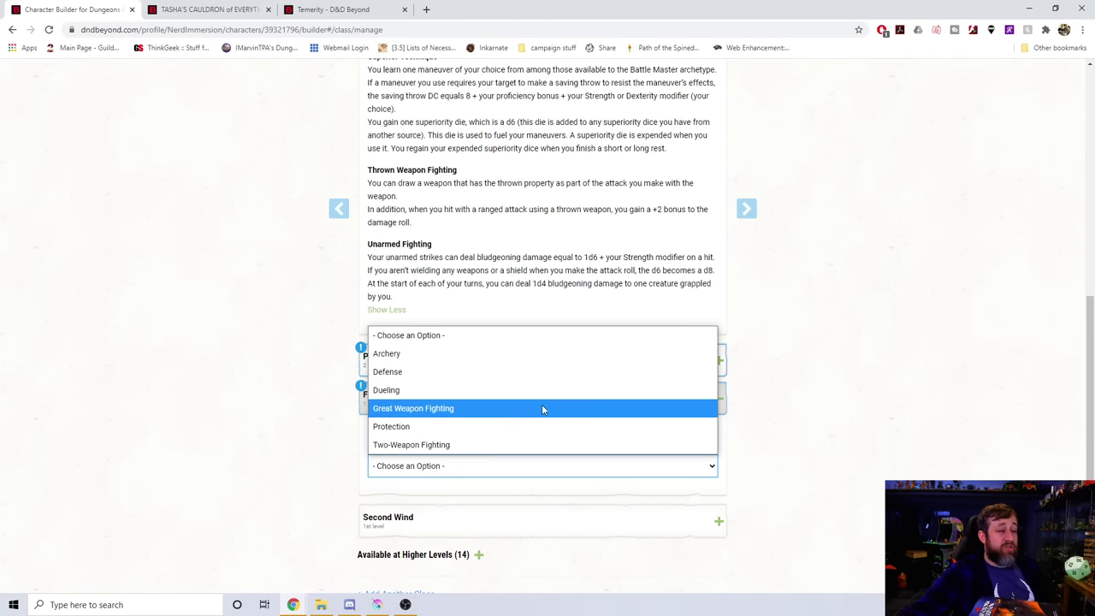
Choose Defense as the Fighter's Fighting Style
{"action": "scroll", "coordinate": [166, 314], "scroll_direction": "down", "scroll_amount": 1}
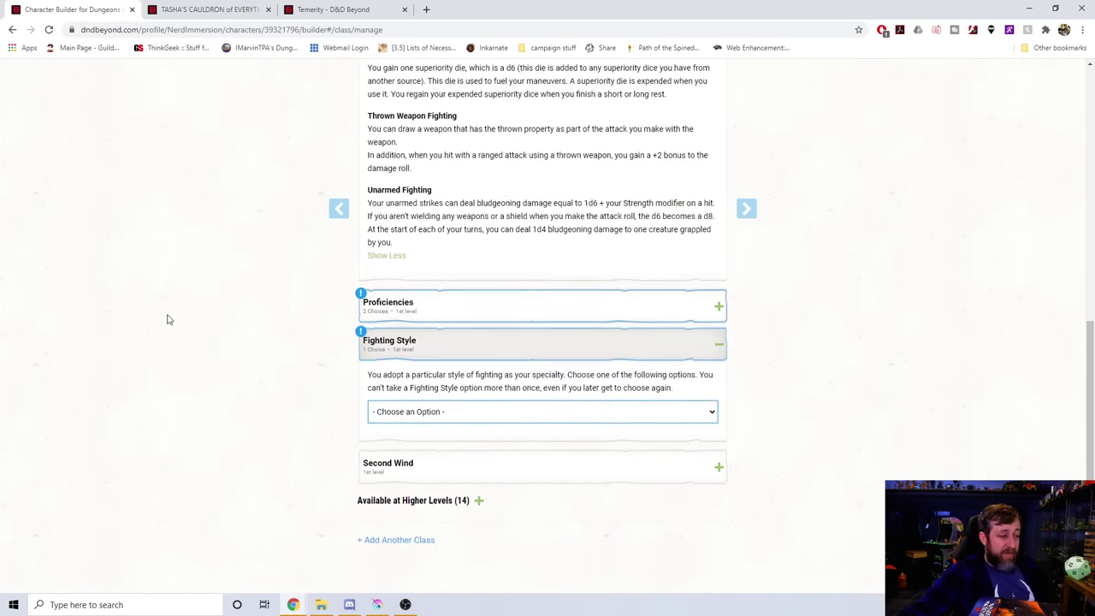
{"action": "left_click", "coordinate": [433, 390]}
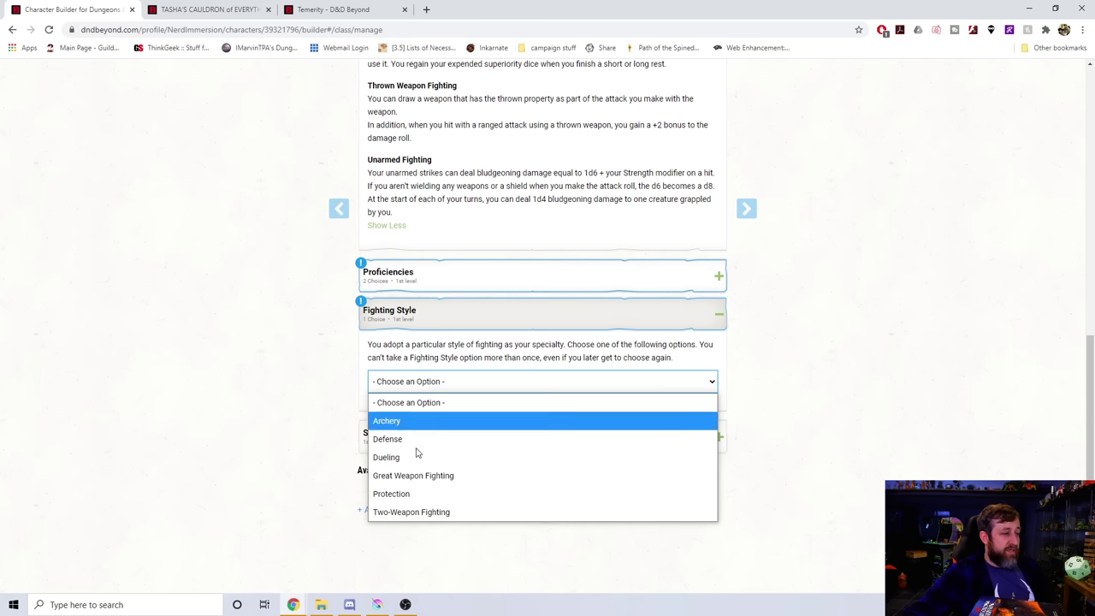
{"action": "left_click", "coordinate": [423, 439]}
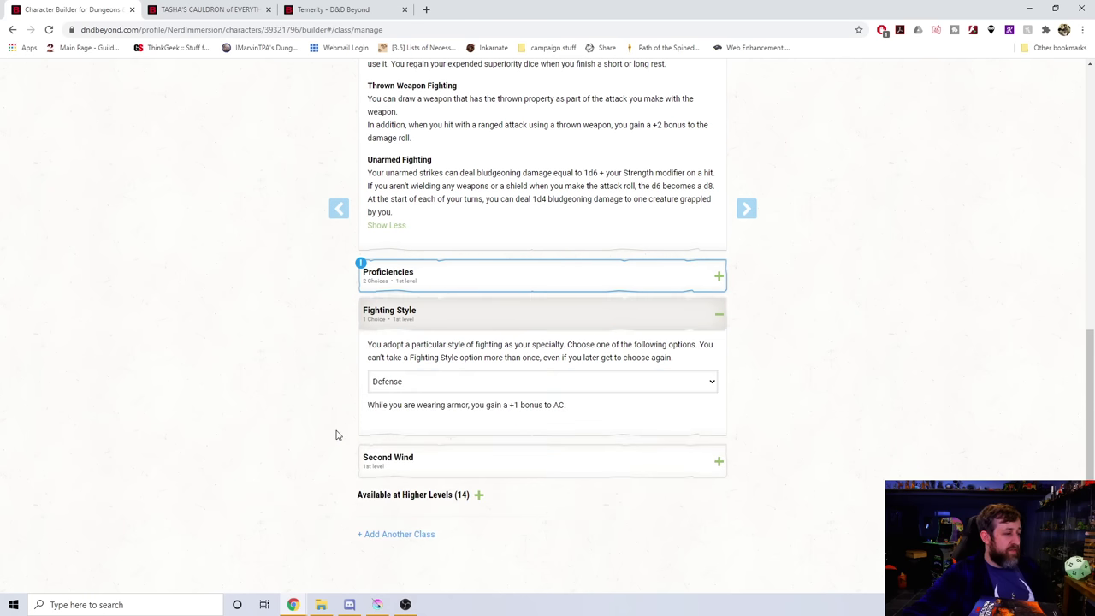
{"action": "left_click", "coordinate": [506, 297]}
Raise the Fighter to level 3, choose Battle Master as the Martial Archetype and expand Combat Superiority
{"action": "scroll", "coordinate": [537, 358], "scroll_direction": "up", "scroll_amount": 5}
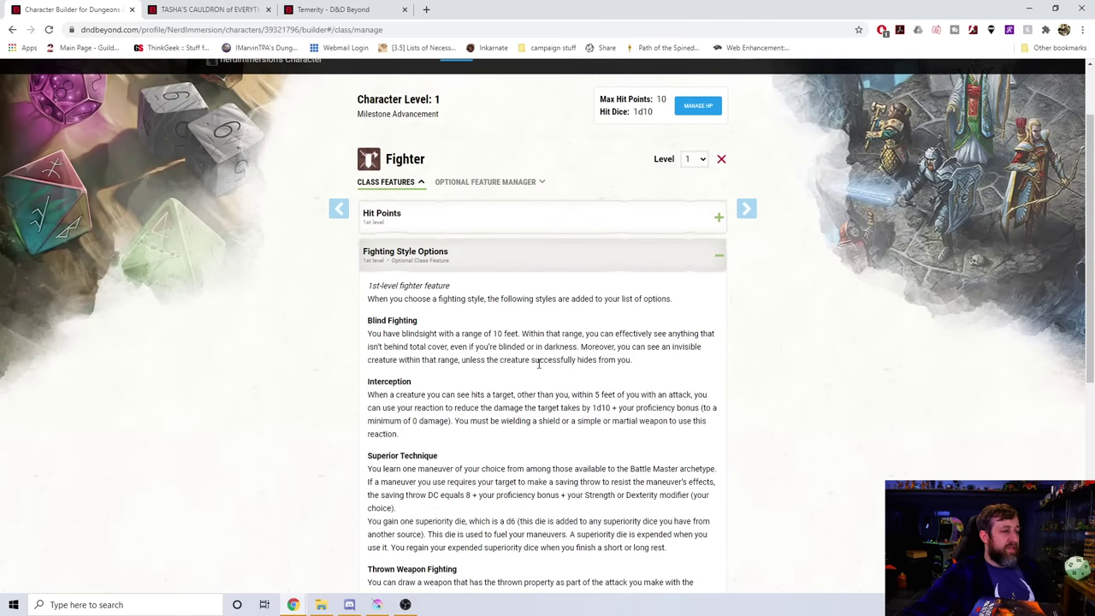
{"action": "left_click", "coordinate": [691, 159]}
{"action": "left_click", "coordinate": [689, 214]}
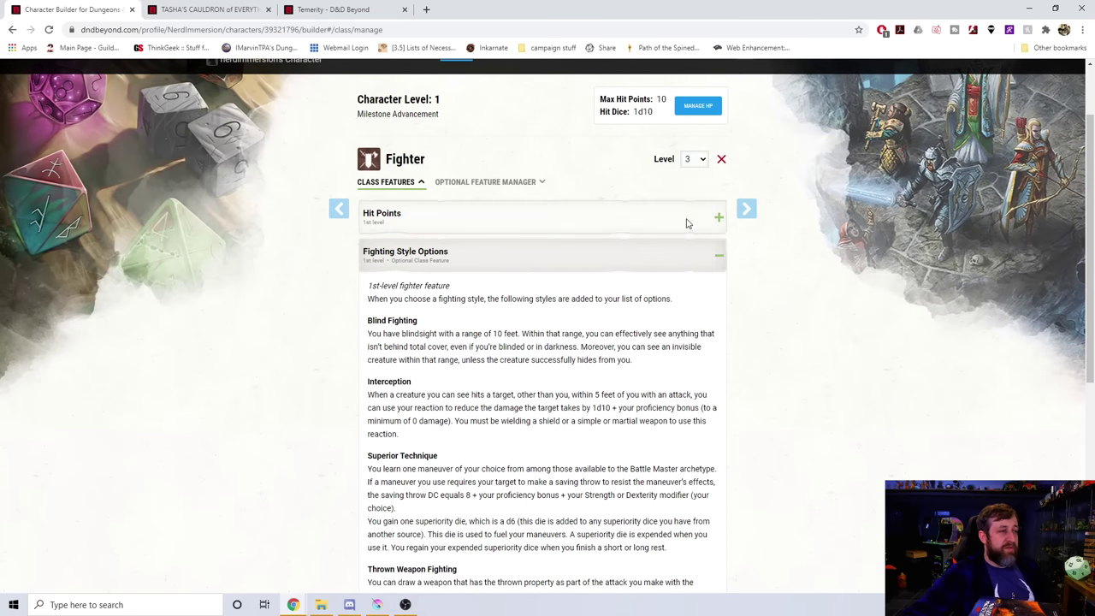
{"action": "scroll", "coordinate": [511, 339], "scroll_direction": "down", "scroll_amount": 5}
{"action": "left_click", "coordinate": [448, 433]}
{"action": "scroll", "coordinate": [309, 337], "scroll_direction": "down", "scroll_amount": 2}
{"action": "left_click", "coordinate": [476, 420]}
{"action": "left_click", "coordinate": [430, 478]}
{"action": "scroll", "coordinate": [407, 414], "scroll_direction": "down", "scroll_amount": 2}
{"action": "left_click", "coordinate": [521, 376]}
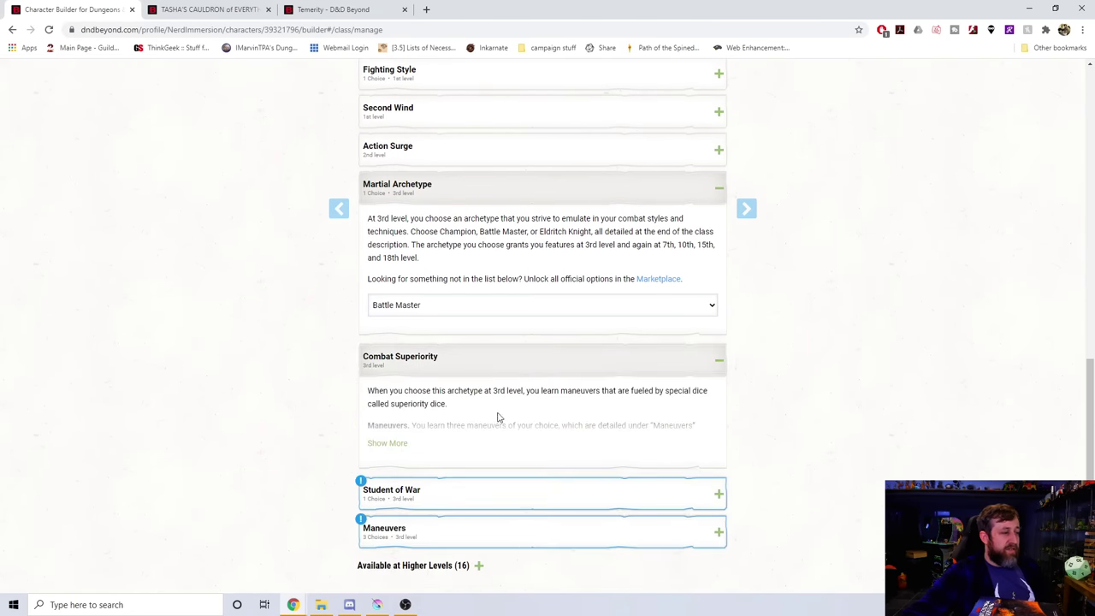
Browse the available Battle Master maneuvers and choose Lunging Attack as the first one
{"action": "scroll", "coordinate": [455, 462], "scroll_direction": "down", "scroll_amount": 1}
{"action": "left_click", "coordinate": [457, 438]}
{"action": "scroll", "coordinate": [442, 502], "scroll_direction": "down", "scroll_amount": 1}
{"action": "left_click", "coordinate": [486, 364]}
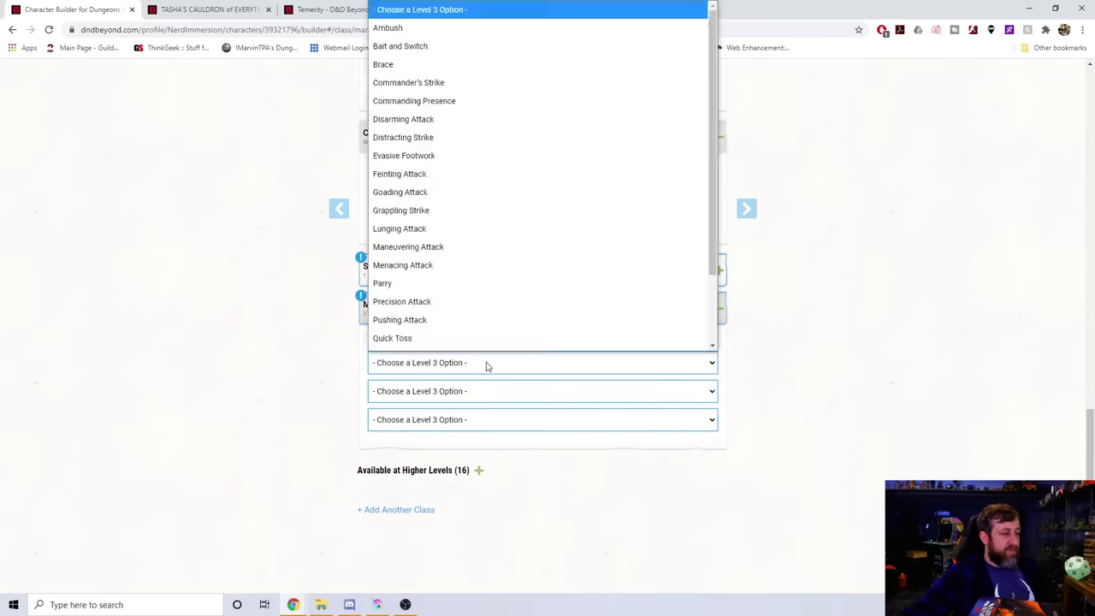
{"action": "left_click", "coordinate": [486, 364]}
{"action": "left_click", "coordinate": [486, 364]}
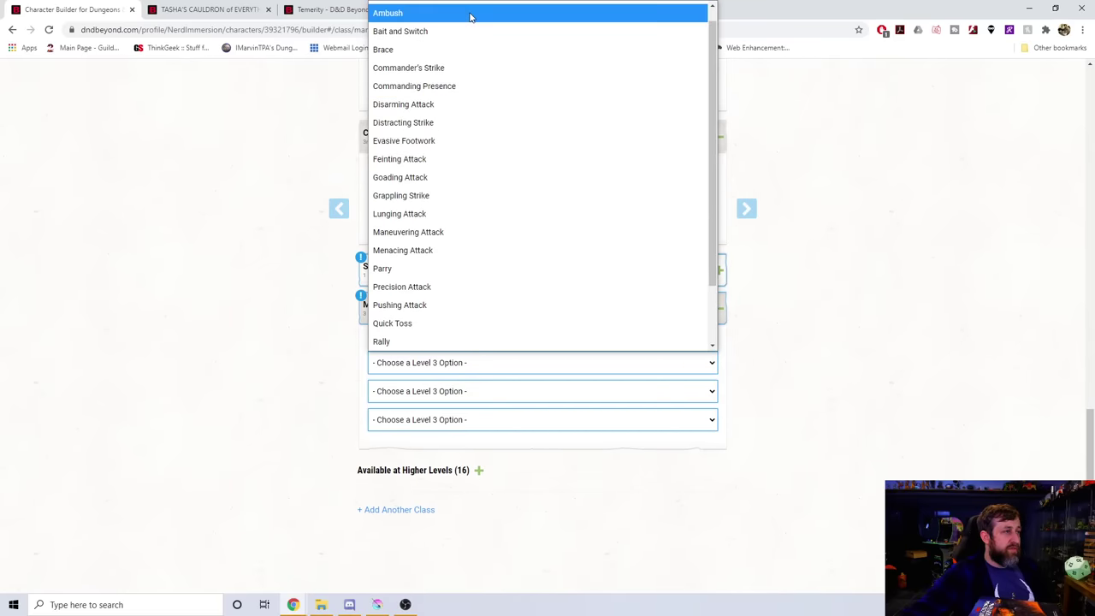
{"action": "scroll", "coordinate": [479, 103], "scroll_direction": "down", "scroll_amount": 1}
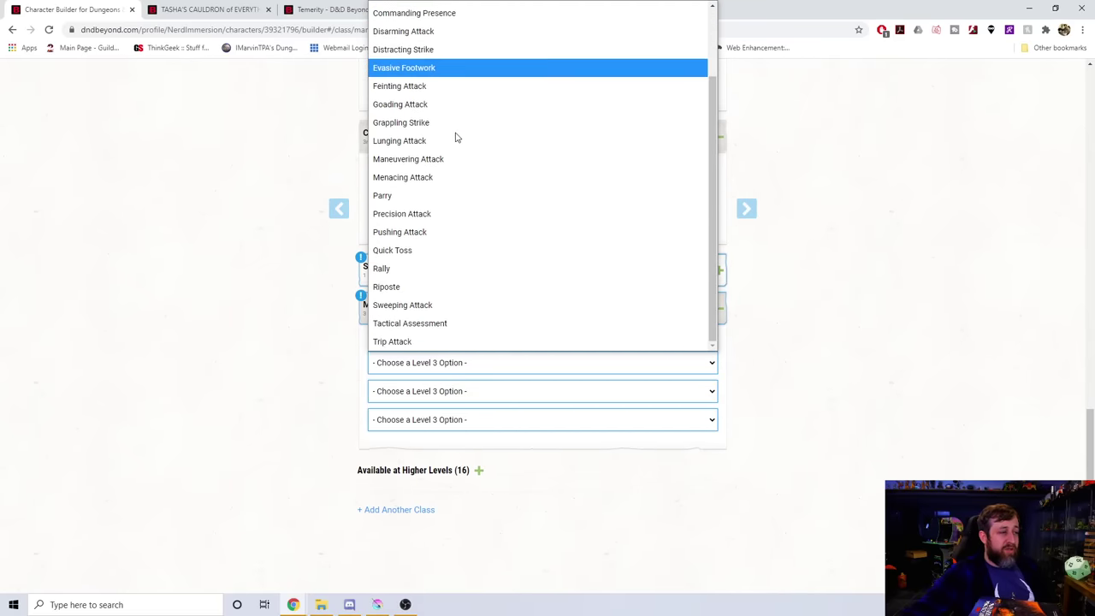
{"action": "left_click", "coordinate": [504, 142]}
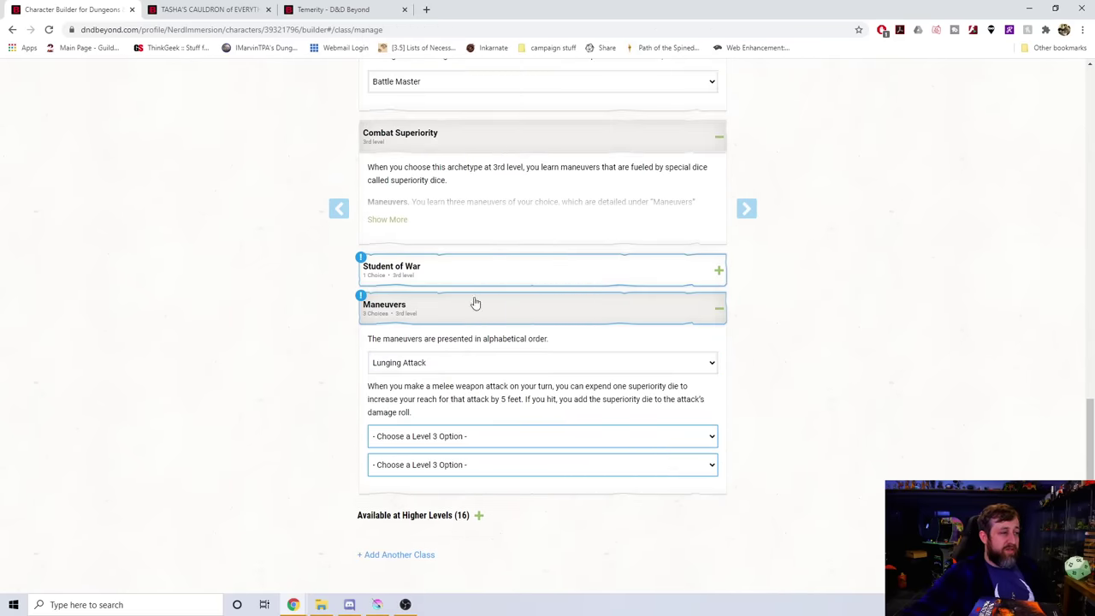
Choose Quick Toss and Tactical Assessment as the second and third maneuvers
{"action": "left_click", "coordinate": [464, 443]}
{"action": "scroll", "coordinate": [453, 355], "scroll_direction": "down", "scroll_amount": 1}
{"action": "left_click", "coordinate": [453, 349]}
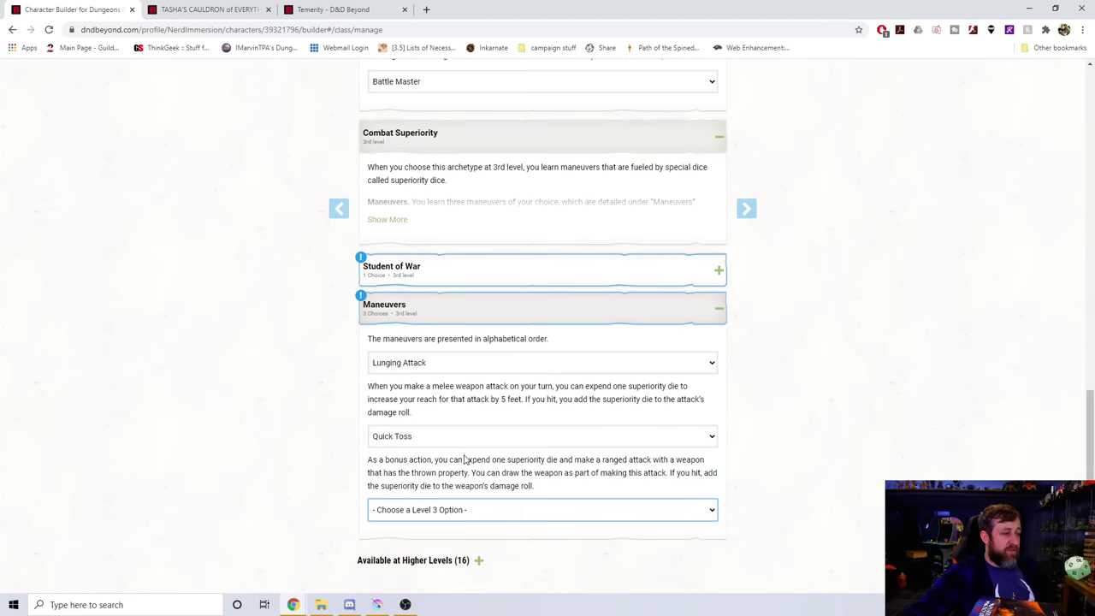
{"action": "left_click", "coordinate": [459, 512]}
{"action": "scroll", "coordinate": [453, 415], "scroll_direction": "down", "scroll_amount": 1}
{"action": "left_click", "coordinate": [445, 471]}
{"action": "scroll", "coordinate": [741, 463], "scroll_direction": "down", "scroll_amount": 1}
Check the Fighter's enabled optional features, then set the Fighting Style to Thrown Weapon Fighting
{"action": "scroll", "coordinate": [745, 397], "scroll_direction": "up", "scroll_amount": 14}
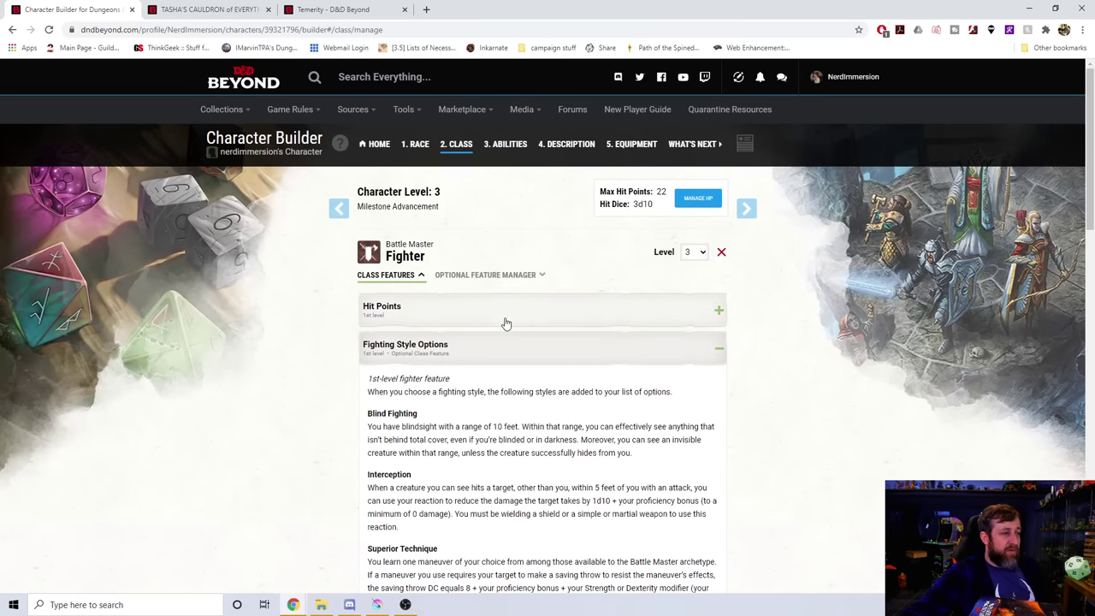
{"action": "left_click", "coordinate": [505, 276]}
{"action": "scroll", "coordinate": [333, 472], "scroll_direction": "down", "scroll_amount": 2}
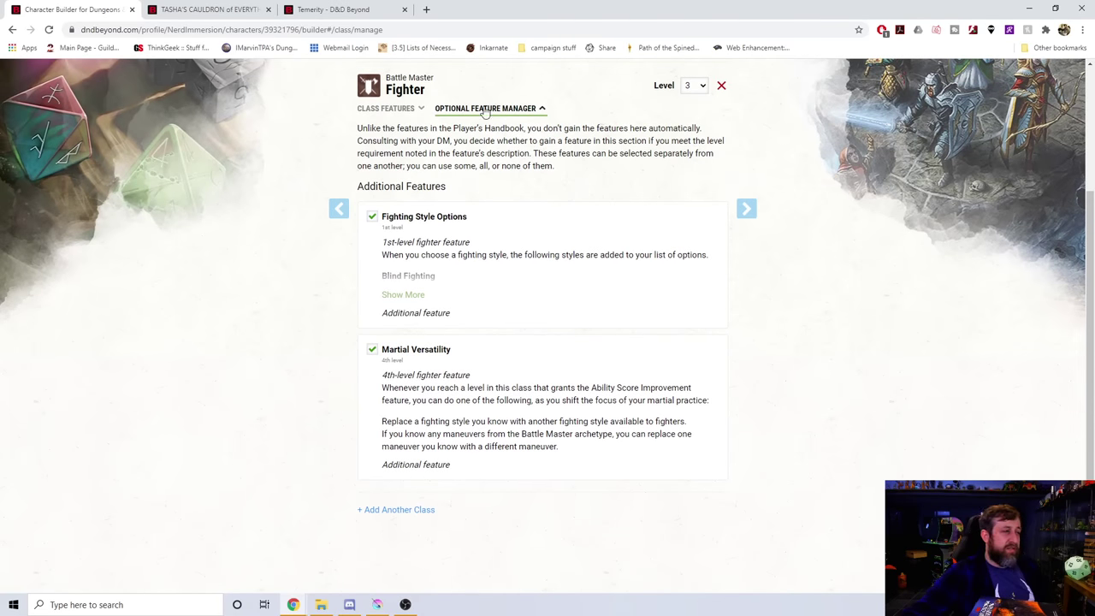
{"action": "left_click", "coordinate": [399, 109]}
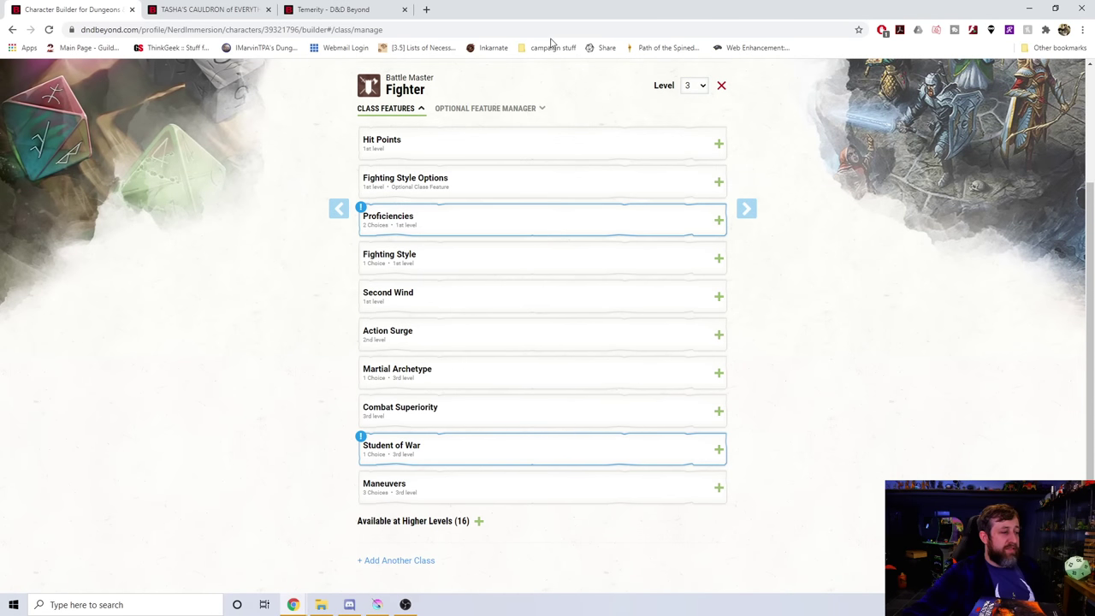
{"action": "scroll", "coordinate": [496, 225], "scroll_direction": "down", "scroll_amount": 1}
{"action": "left_click", "coordinate": [511, 215]}
{"action": "left_click", "coordinate": [524, 275]}
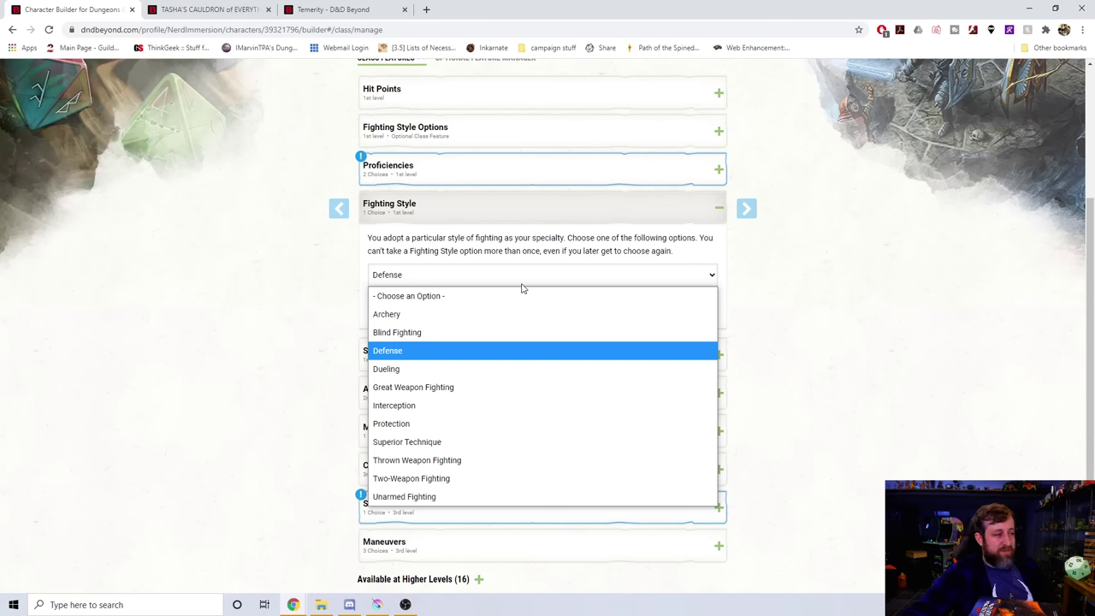
{"action": "left_click", "coordinate": [462, 462]}
Set the ability score generation method to Point Buy
{"action": "scroll", "coordinate": [824, 379], "scroll_direction": "up", "scroll_amount": 3}
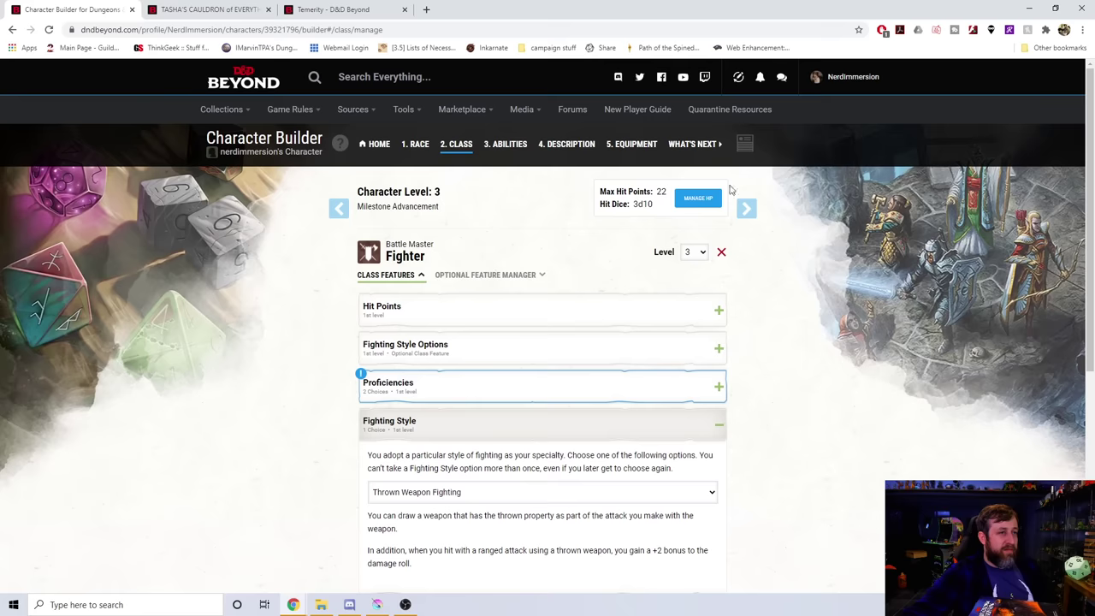
{"action": "left_click", "coordinate": [505, 144]}
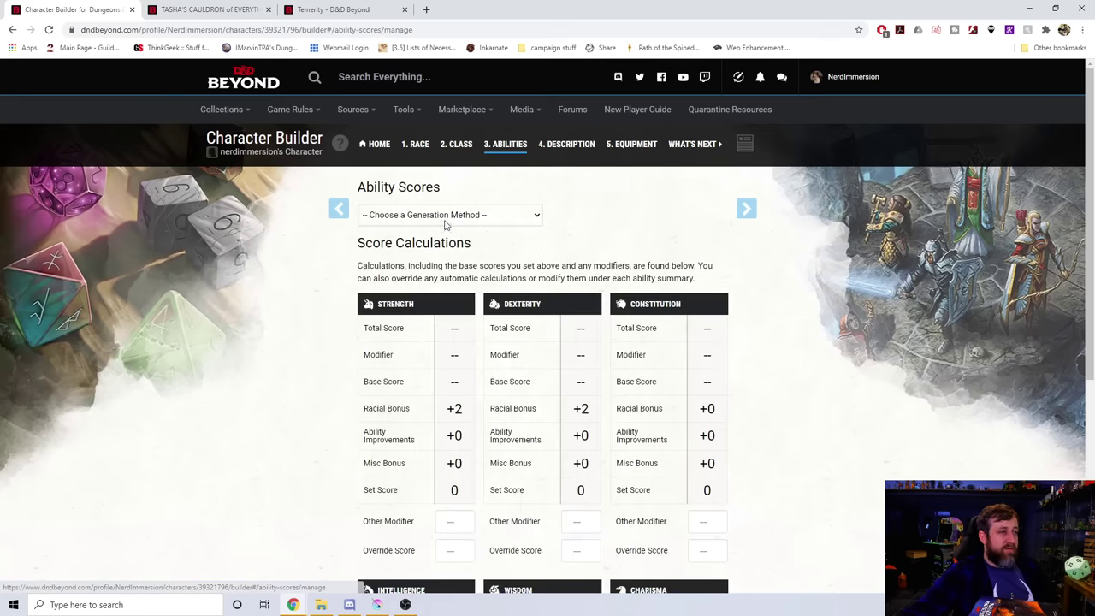
{"action": "left_click", "coordinate": [419, 215]}
{"action": "left_click", "coordinate": [412, 291]}
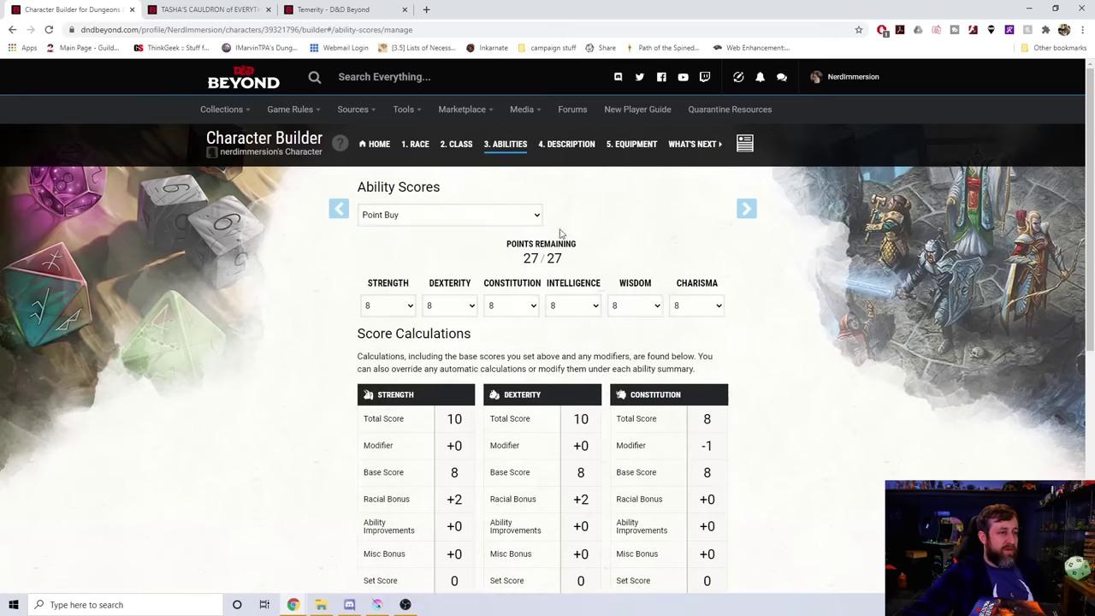
Open the character sheet by way of the description section and examine the Fighter's class features, maneuvers and racial traits
{"action": "left_click", "coordinate": [563, 144]}
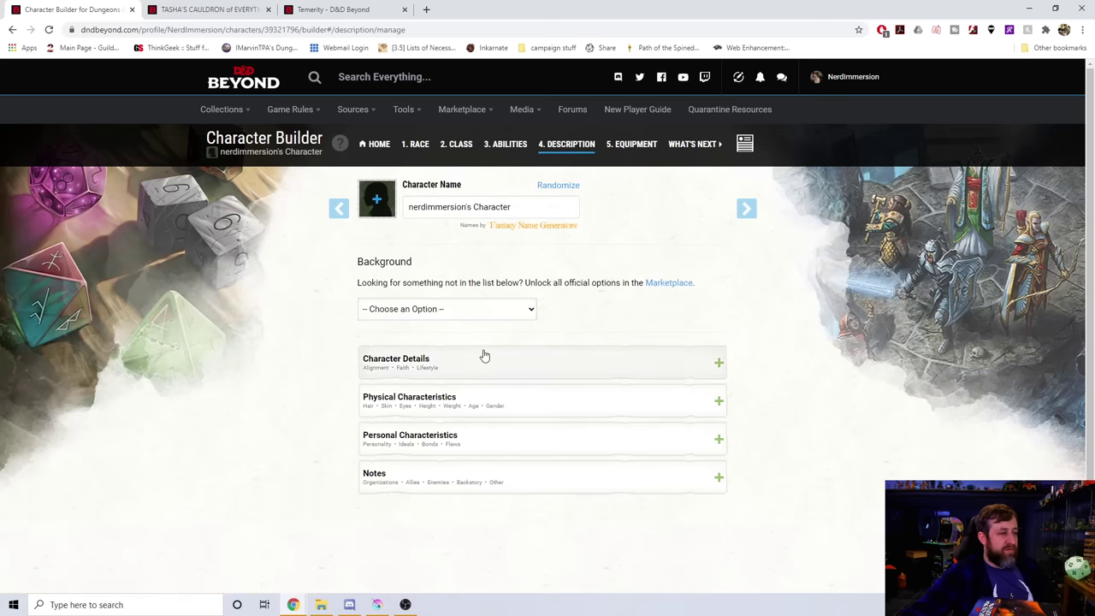
{"action": "left_click", "coordinate": [529, 309]}
{"action": "left_click", "coordinate": [734, 145]}
{"action": "left_click", "coordinate": [745, 144]}
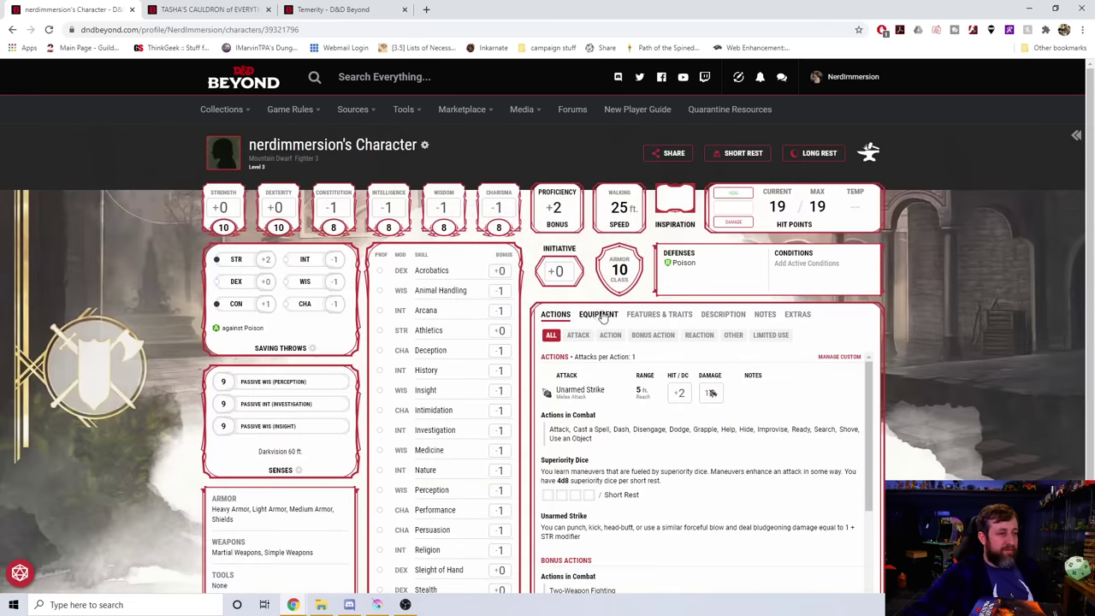
{"action": "left_click", "coordinate": [660, 314]}
{"action": "scroll", "coordinate": [665, 342], "scroll_direction": "down", "scroll_amount": 2}
{"action": "scroll", "coordinate": [665, 346], "scroll_direction": "down", "scroll_amount": 5}
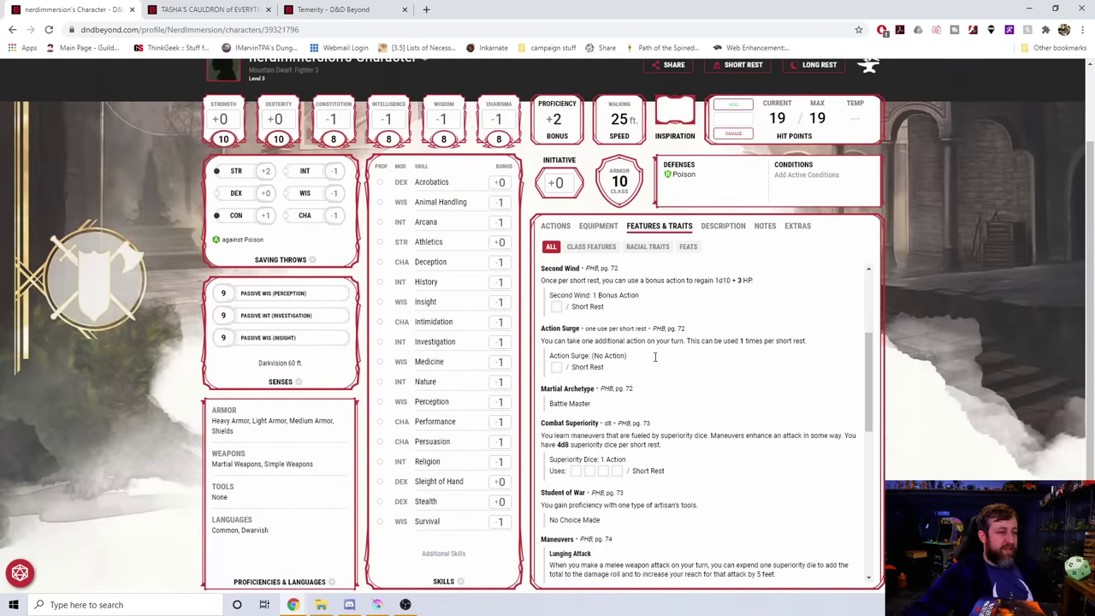
{"action": "scroll", "coordinate": [636, 344], "scroll_direction": "down", "scroll_amount": 4}
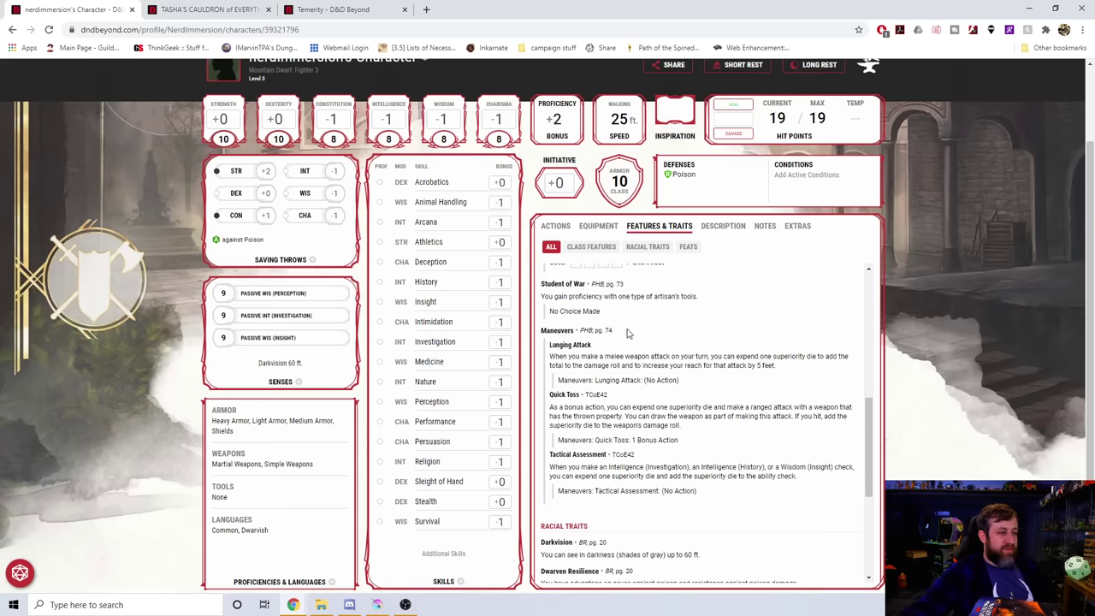
{"action": "scroll", "coordinate": [633, 338], "scroll_direction": "down", "scroll_amount": 3}
{"action": "scroll", "coordinate": [685, 368], "scroll_direction": "up", "scroll_amount": 7}
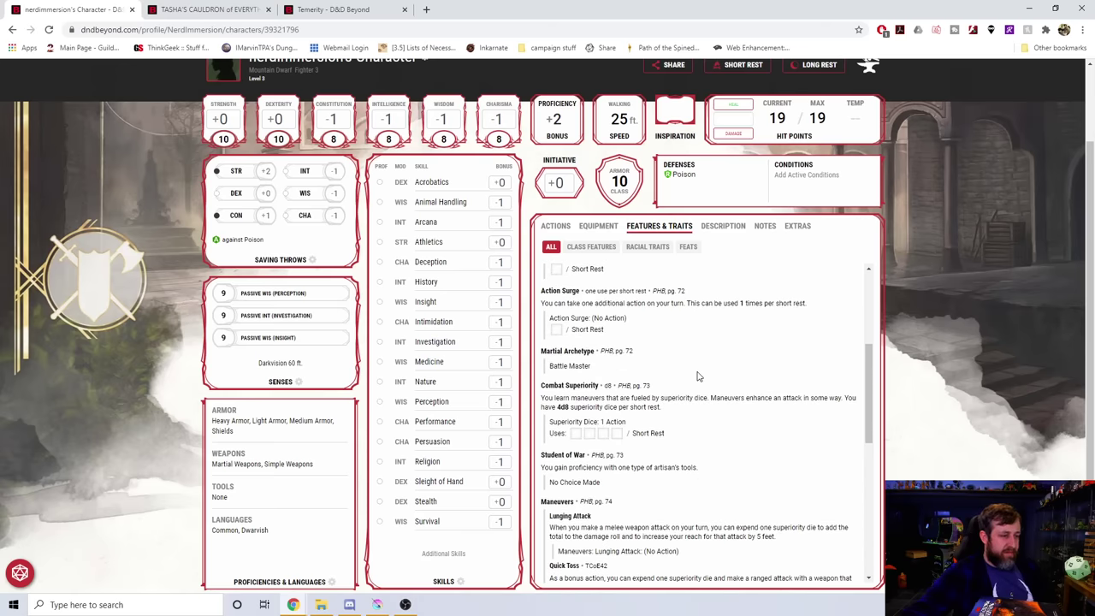
{"action": "scroll", "coordinate": [702, 392], "scroll_direction": "up", "scroll_amount": 8}
{"action": "scroll", "coordinate": [711, 373], "scroll_direction": "down", "scroll_amount": 2}
{"action": "scroll", "coordinate": [711, 373], "scroll_direction": "down", "scroll_amount": 10}
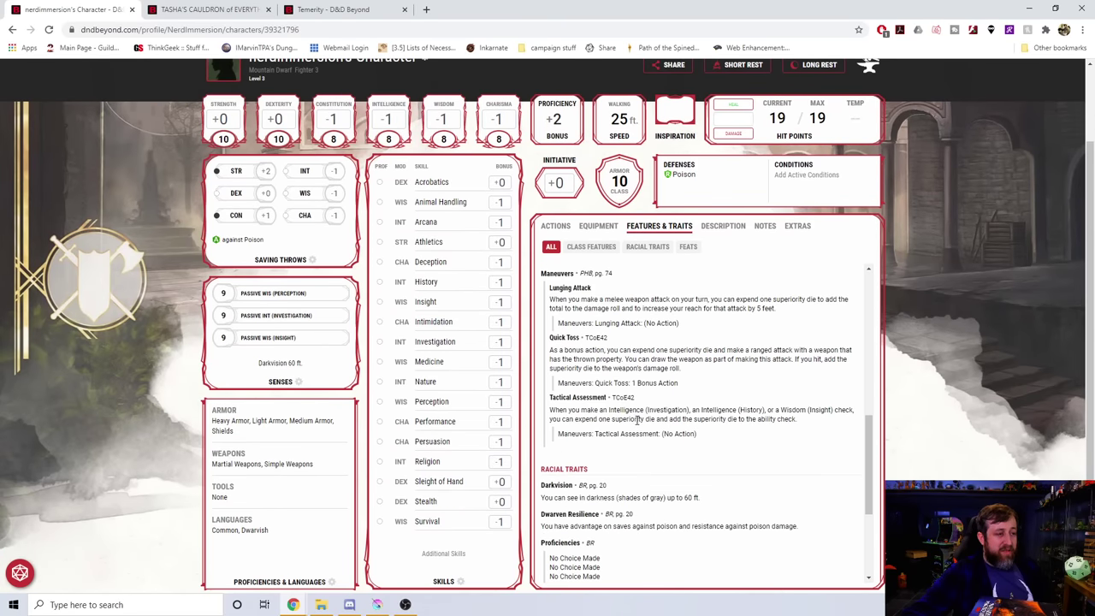
{"action": "scroll", "coordinate": [647, 430], "scroll_direction": "up", "scroll_amount": 10}
{"action": "scroll", "coordinate": [24, 157], "scroll_direction": "up", "scroll_amount": 2}
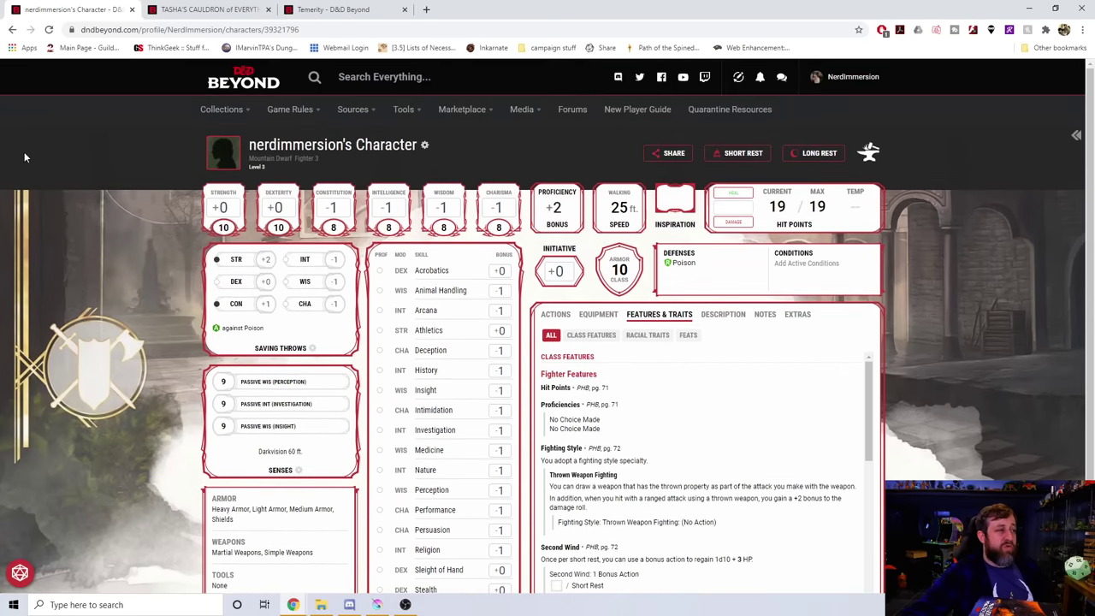
Go back to the character's level management, view the Fighting Style Options feature and raise the Fighter to level 4
{"action": "left_click", "coordinate": [222, 170]}
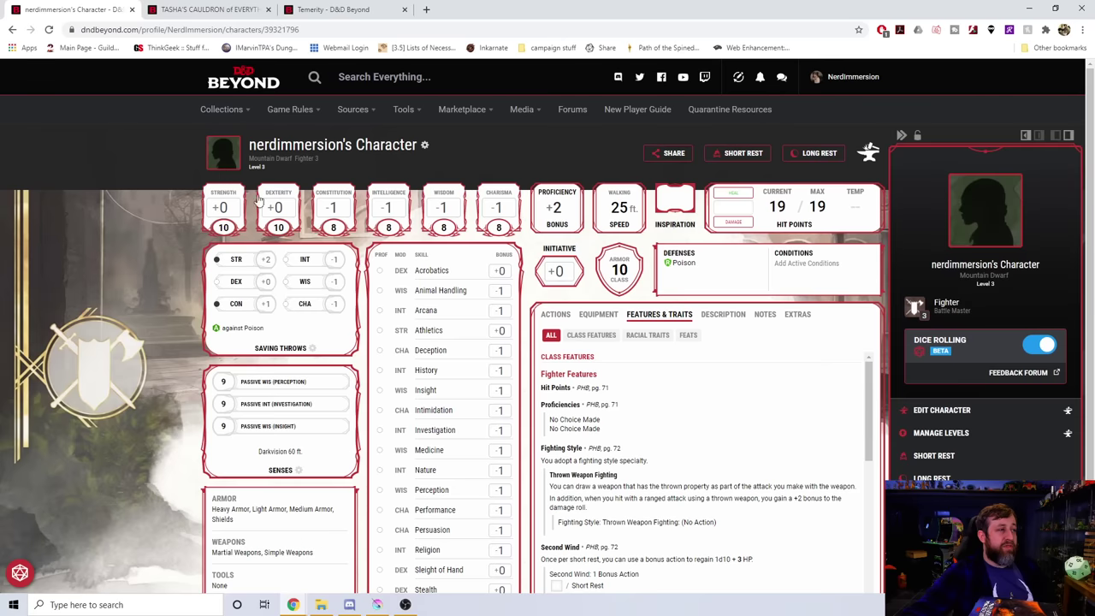
{"action": "left_click", "coordinate": [1035, 428]}
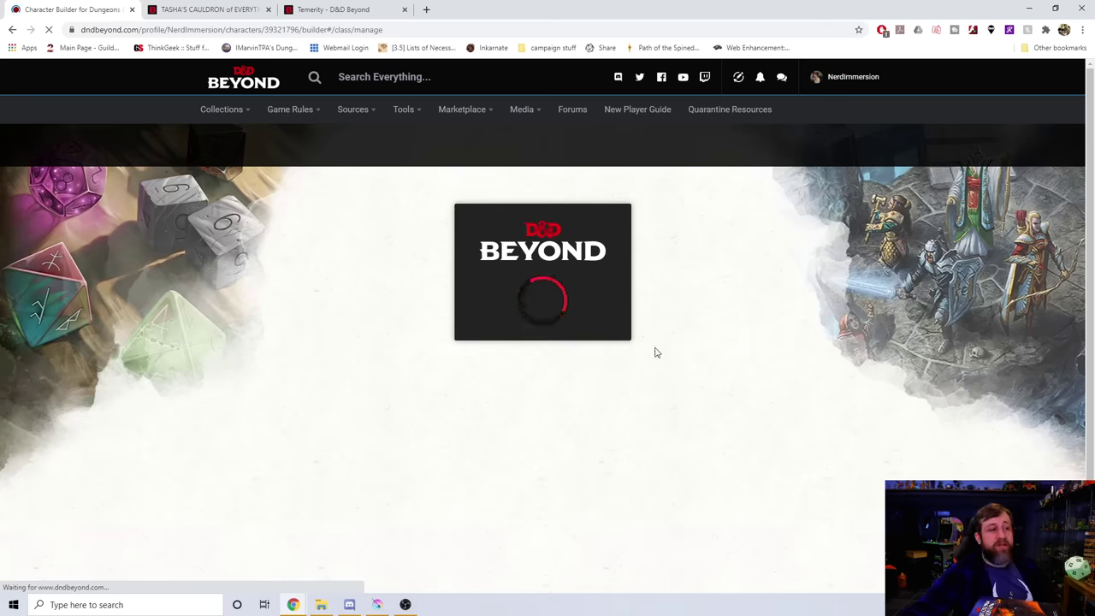
{"action": "left_click", "coordinate": [494, 338]}
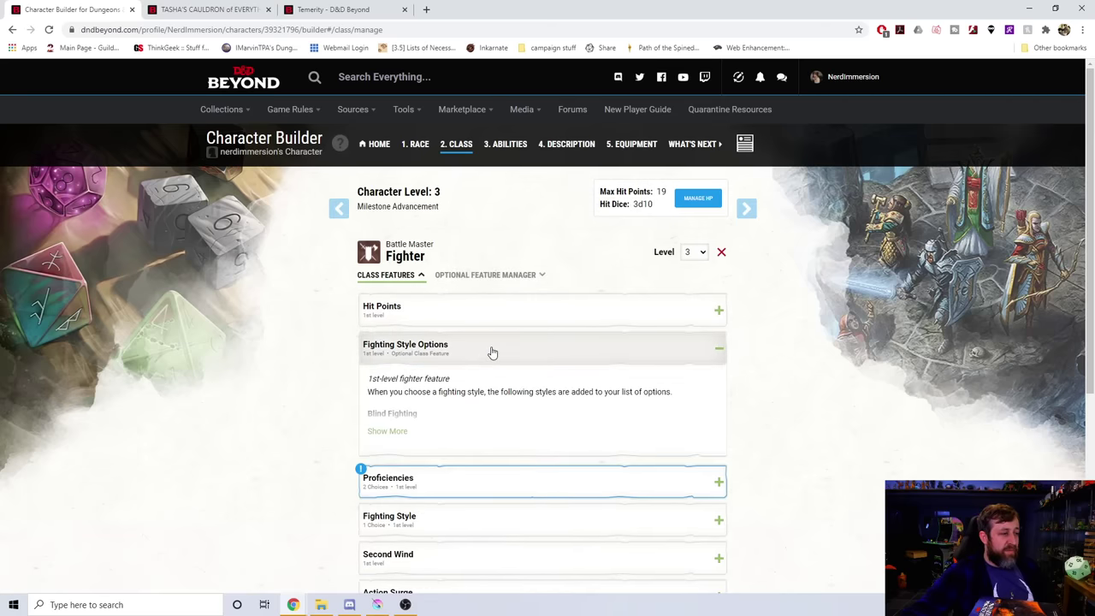
{"action": "left_click", "coordinate": [492, 353]}
{"action": "left_click", "coordinate": [465, 430]}
{"action": "left_click", "coordinate": [465, 430]}
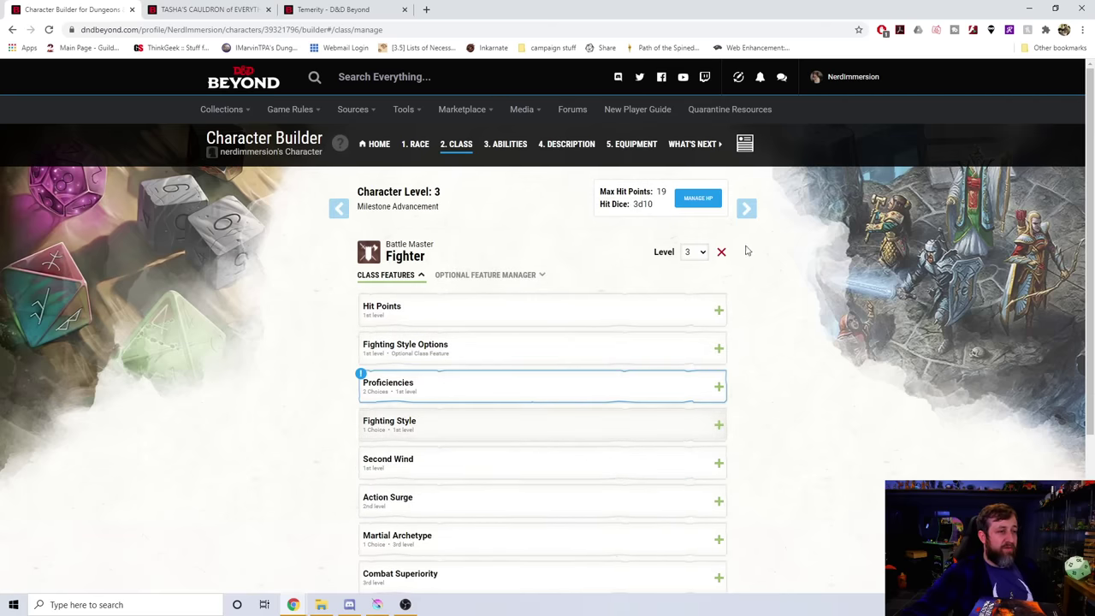
{"action": "left_click", "coordinate": [693, 252]}
{"action": "left_click", "coordinate": [703, 332]}
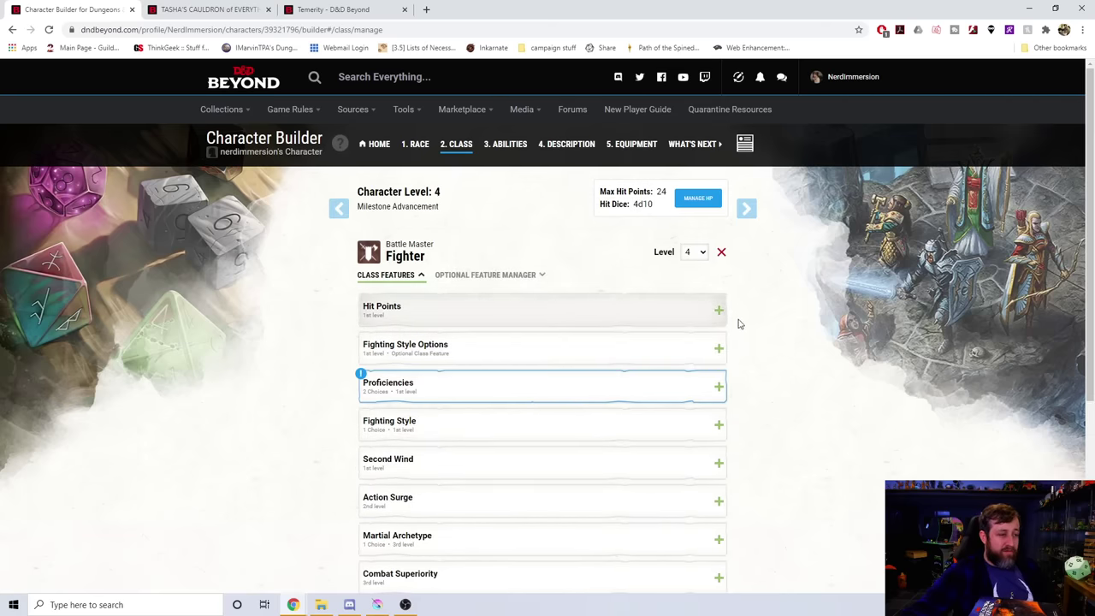
Check the choices offered for Ability Score Improvement and read the 4th-level Martial Versatility feature
{"action": "scroll", "coordinate": [753, 324], "scroll_direction": "down", "scroll_amount": 3}
{"action": "left_click", "coordinate": [585, 454]}
{"action": "scroll", "coordinate": [885, 376], "scroll_direction": "down", "scroll_amount": 2}
{"action": "left_click", "coordinate": [636, 428]}
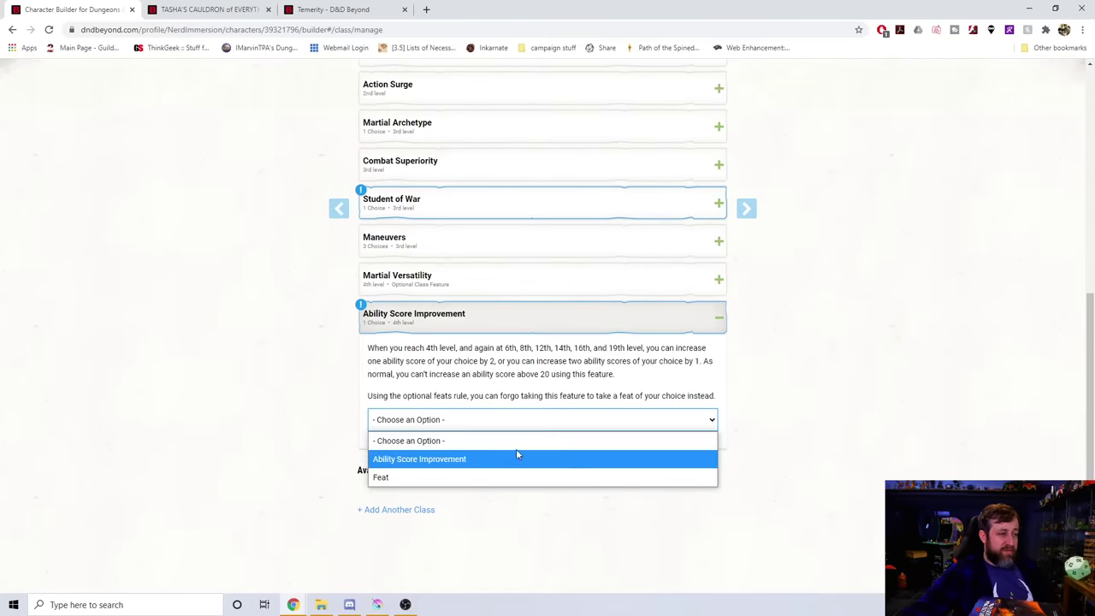
{"action": "left_click", "coordinate": [504, 284]}
{"action": "left_click", "coordinate": [503, 282]}
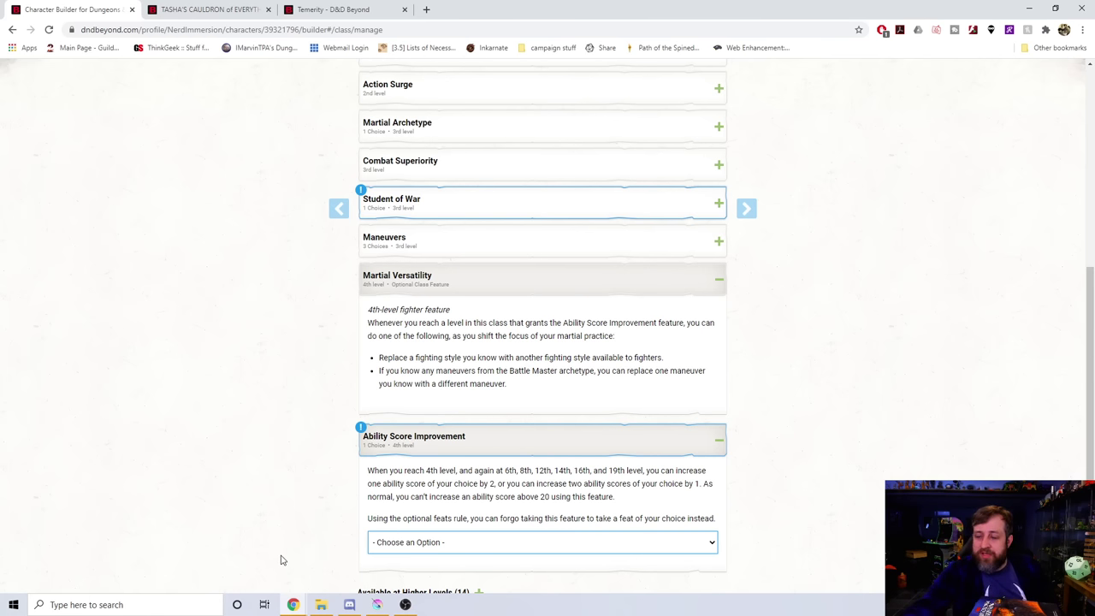
Return to the character sheet and switch to the forum thread on Tasha's Cauldron of Everything issues and support
{"action": "scroll", "coordinate": [456, 270], "scroll_direction": "up", "scroll_amount": 4}
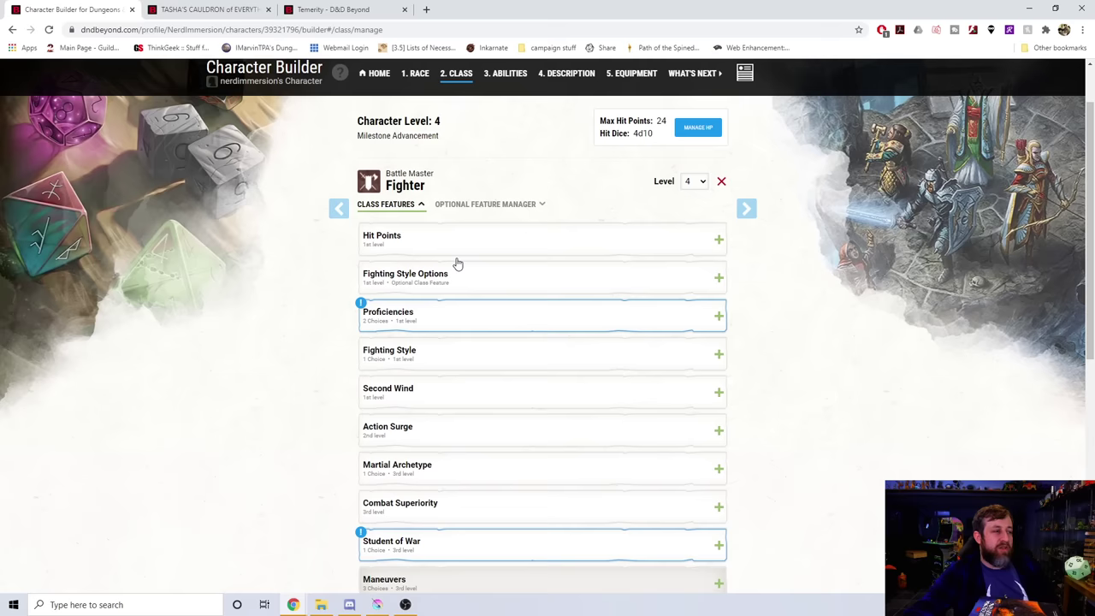
{"action": "scroll", "coordinate": [521, 463], "scroll_direction": "down", "scroll_amount": 1}
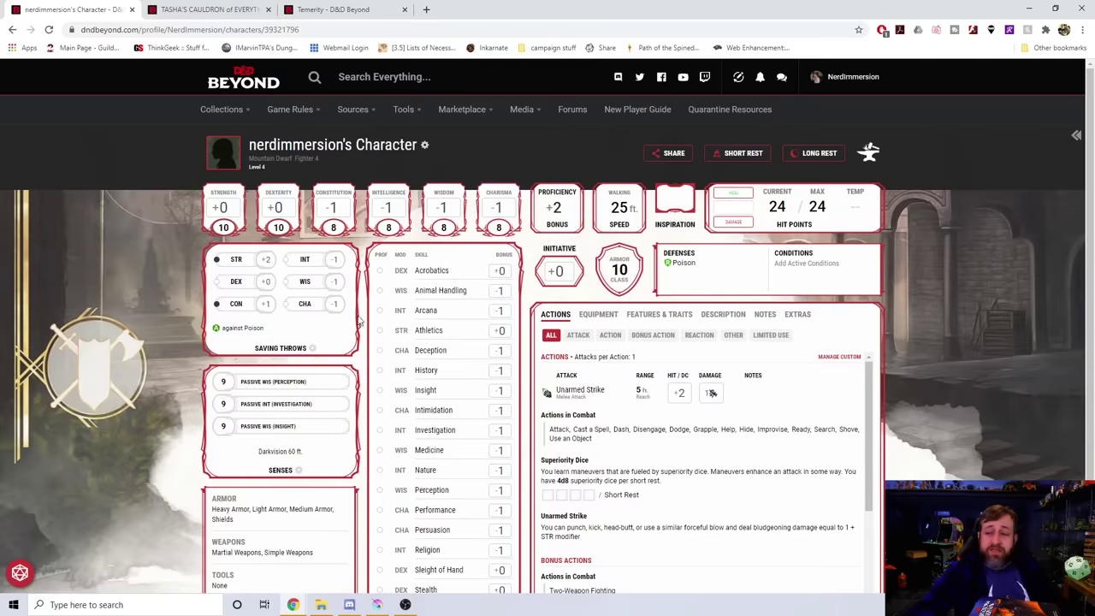
{"action": "left_click", "coordinate": [205, 10]}
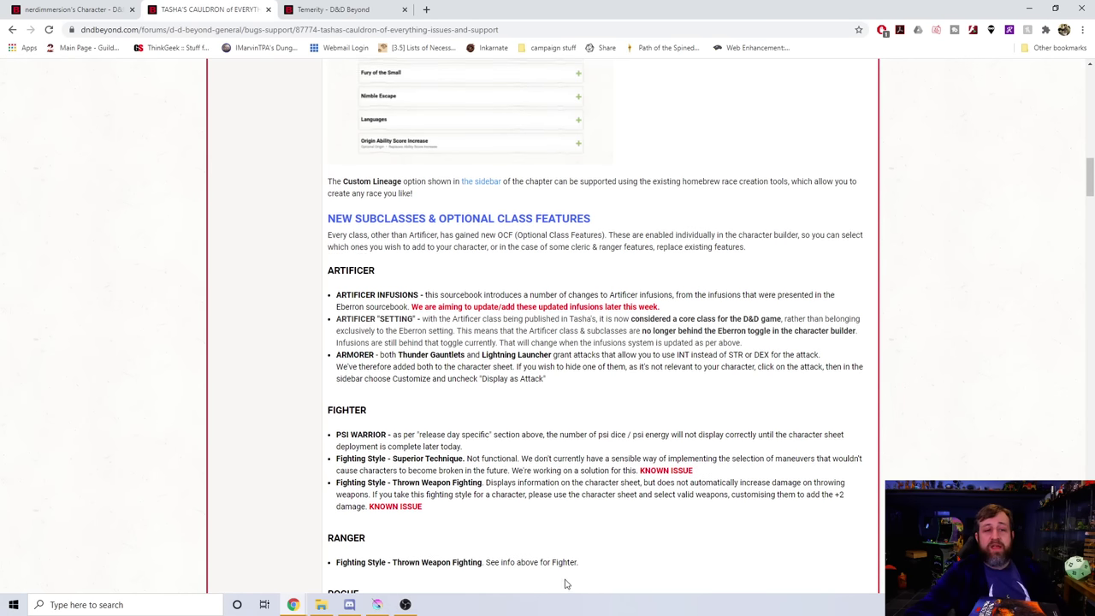
Read the thread's notes on enabling content, customizing origins, class features, feats, spells, magic items, additional rules support and errata
{"action": "scroll", "coordinate": [391, 514], "scroll_direction": "down", "scroll_amount": 2}
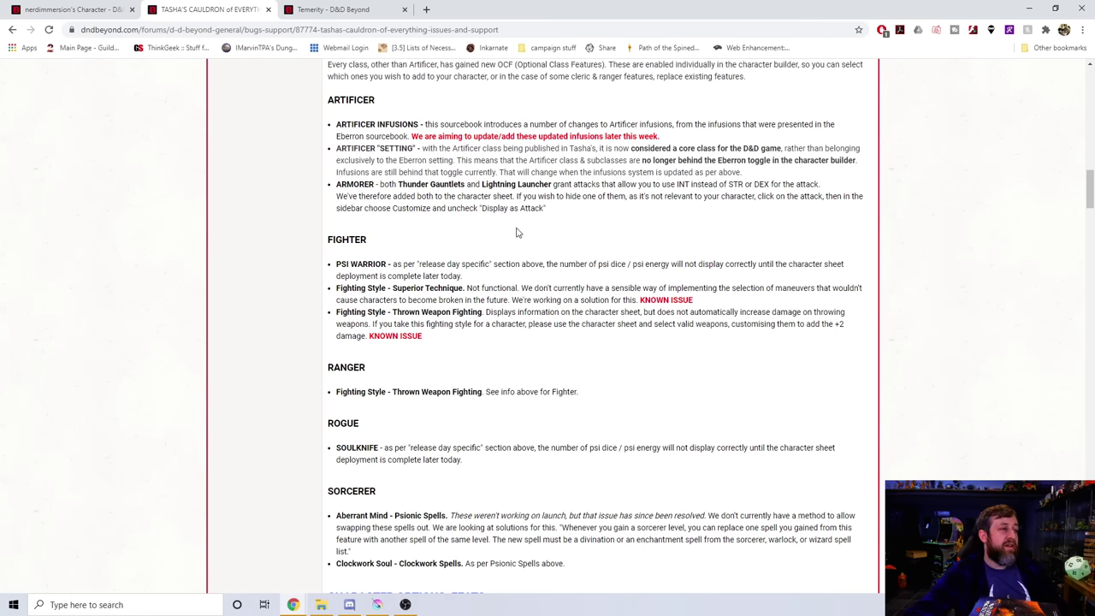
{"action": "scroll", "coordinate": [517, 231], "scroll_direction": "up", "scroll_amount": 10}
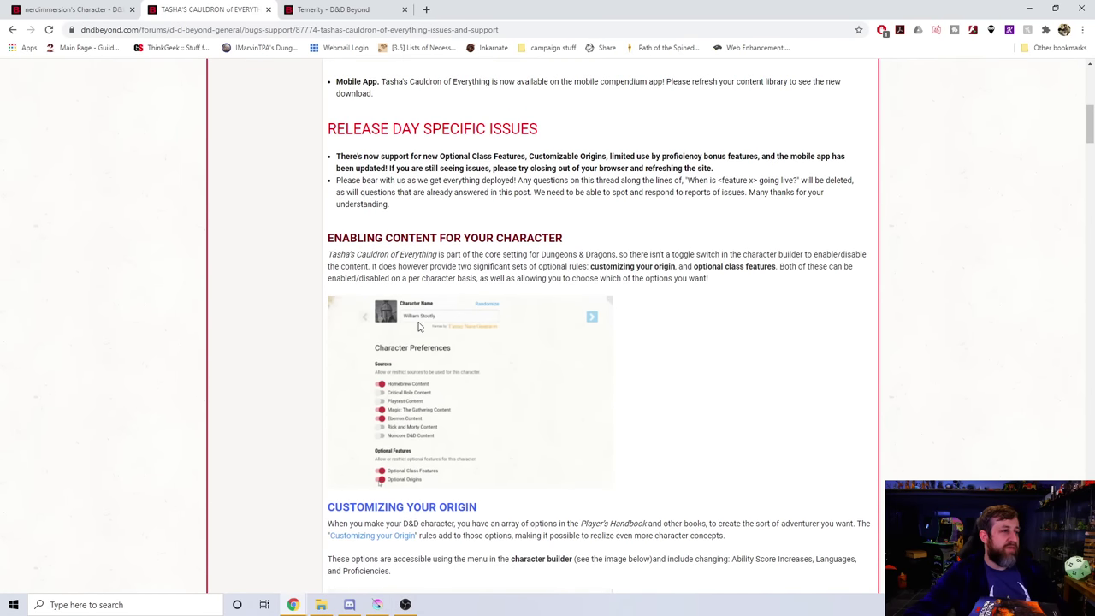
{"action": "scroll", "coordinate": [508, 244], "scroll_direction": "down", "scroll_amount": 3}
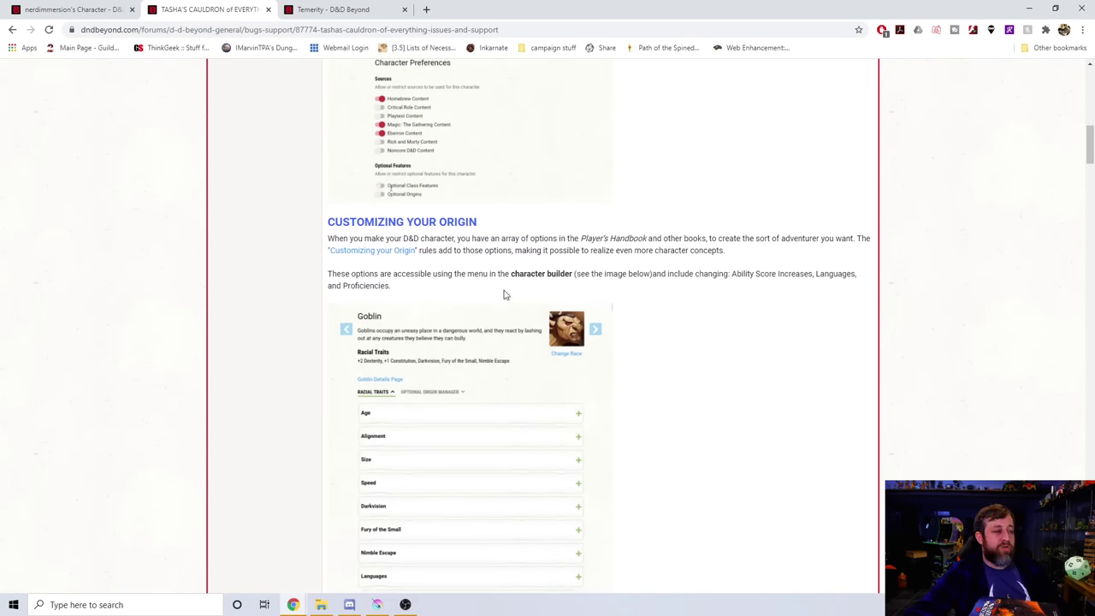
{"action": "scroll", "coordinate": [504, 294], "scroll_direction": "down", "scroll_amount": 6}
{"action": "scroll", "coordinate": [522, 291], "scroll_direction": "down", "scroll_amount": 3}
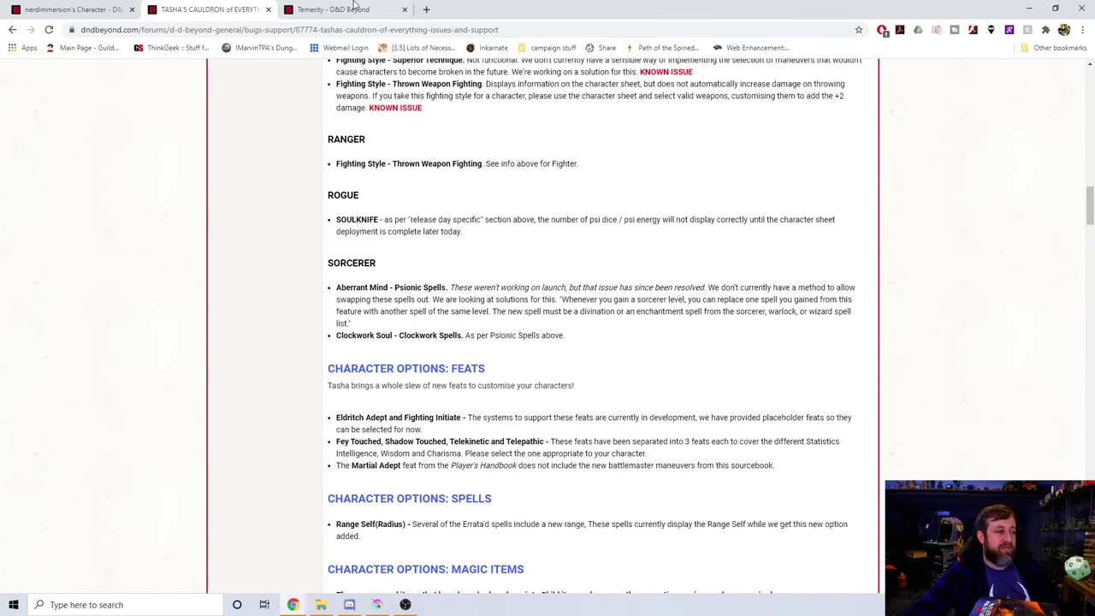
{"action": "scroll", "coordinate": [502, 334], "scroll_direction": "down", "scroll_amount": 4}
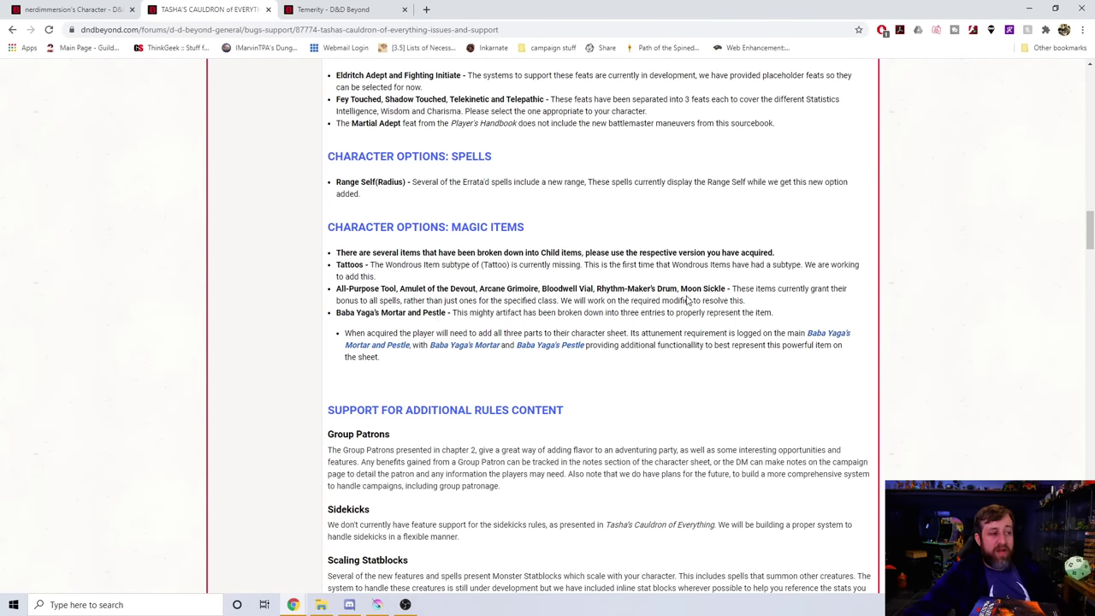
{"action": "scroll", "coordinate": [687, 299], "scroll_direction": "up", "scroll_amount": 3}
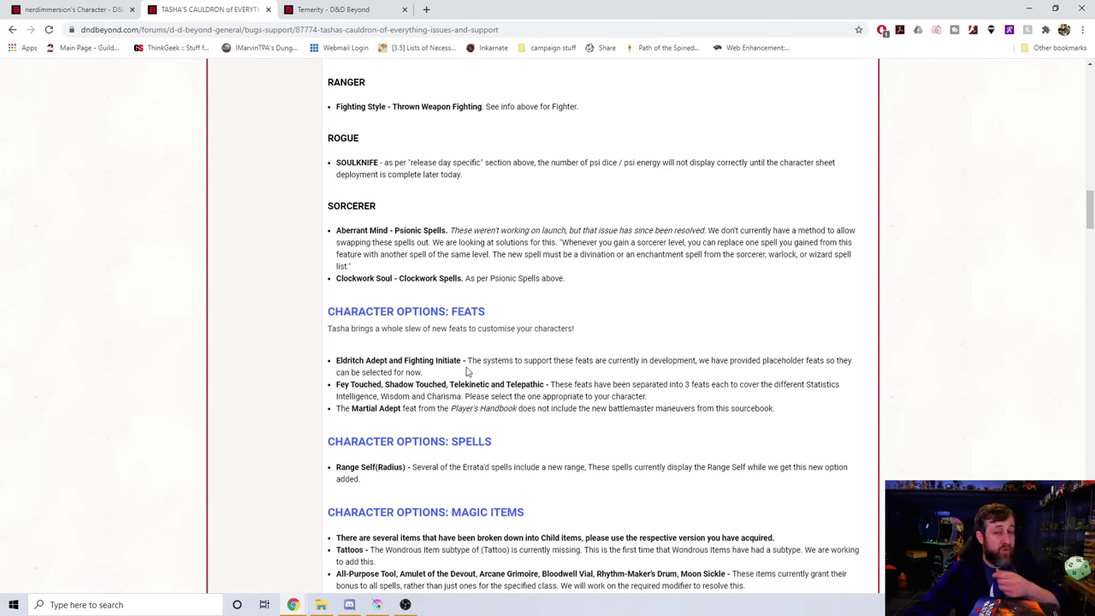
{"action": "scroll", "coordinate": [587, 386], "scroll_direction": "down", "scroll_amount": 7}
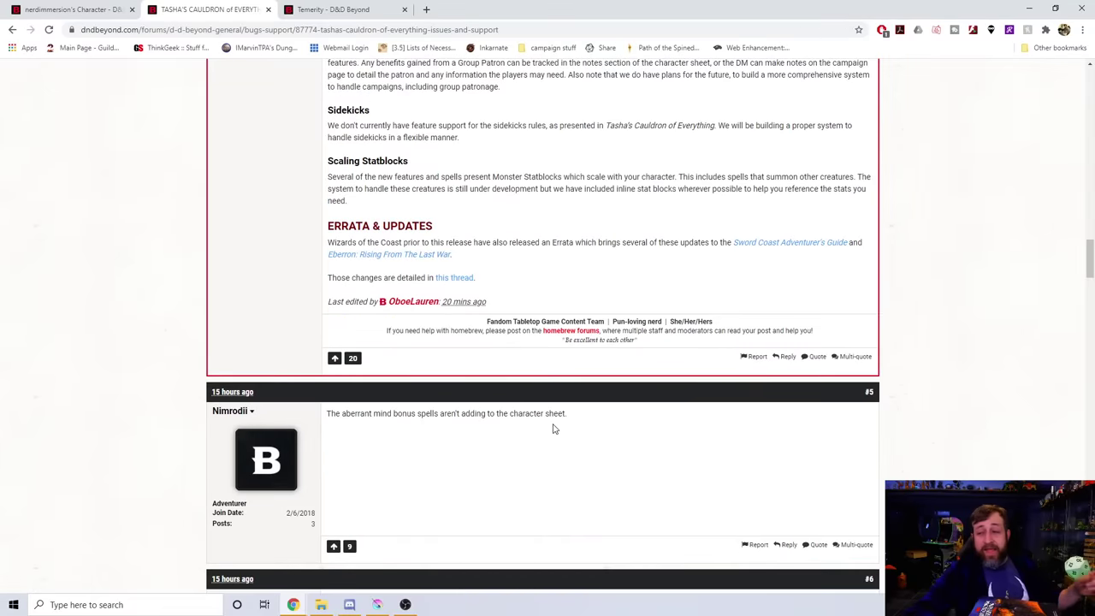